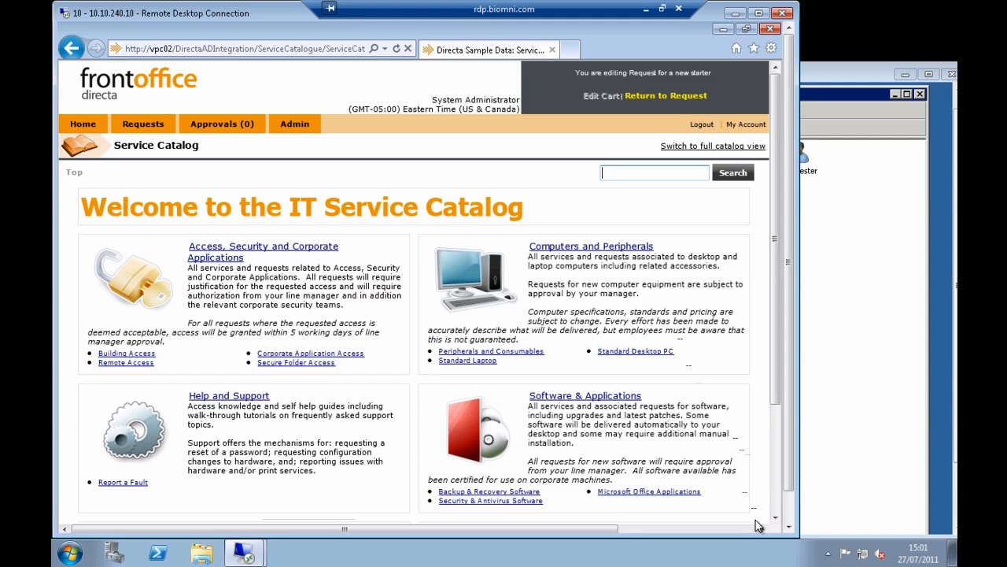
- Start a 'New Starter (permanent and contractor)' request from Employee Services, opening draft NEWSTART00111
{"action": "left_click", "coordinate": [773, 374]}
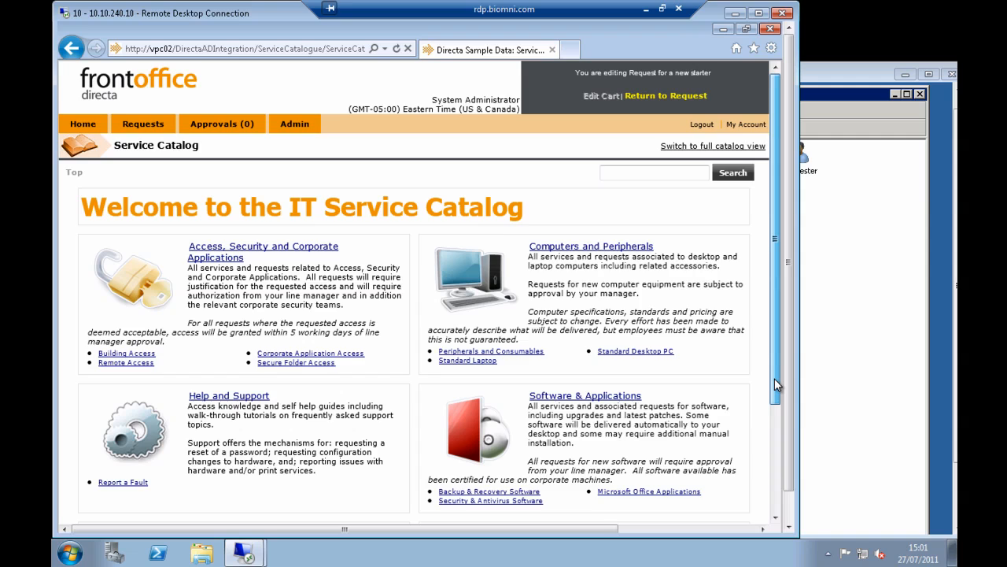
{"action": "left_click_drag", "start_coordinate": [774, 378], "coordinate": [774, 379]}
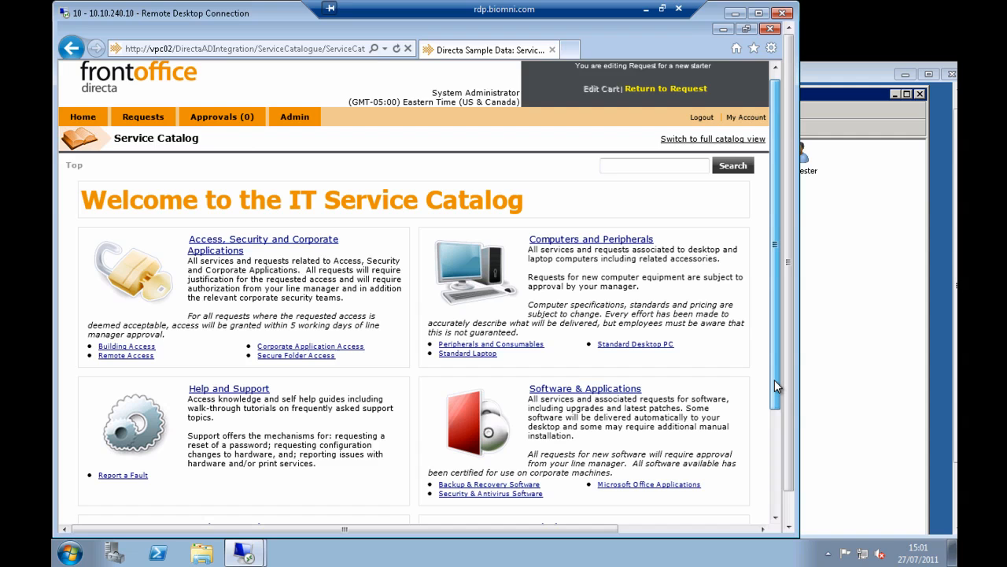
{"action": "left_click_drag", "start_coordinate": [774, 379], "coordinate": [774, 379]}
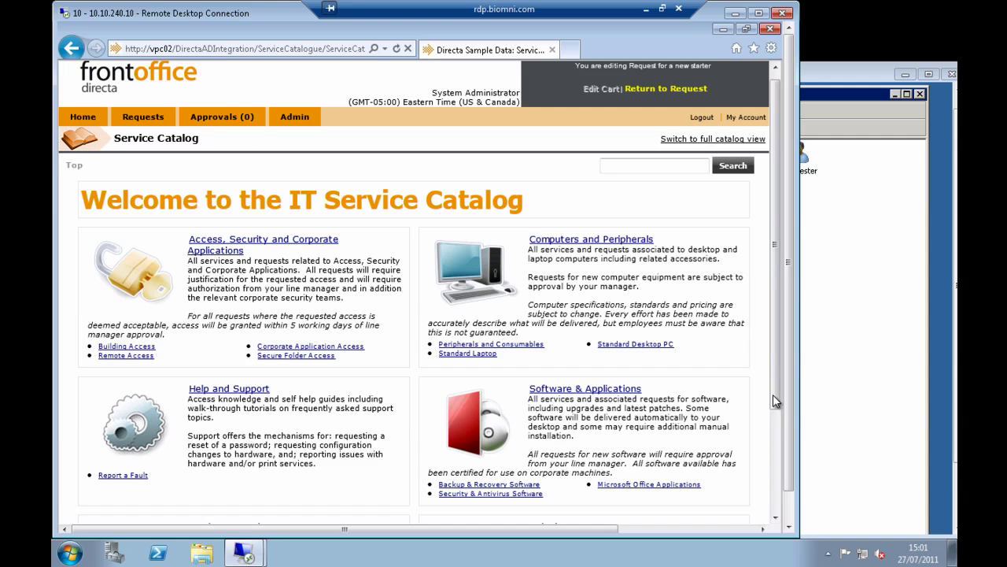
{"action": "left_click", "coordinate": [778, 523]}
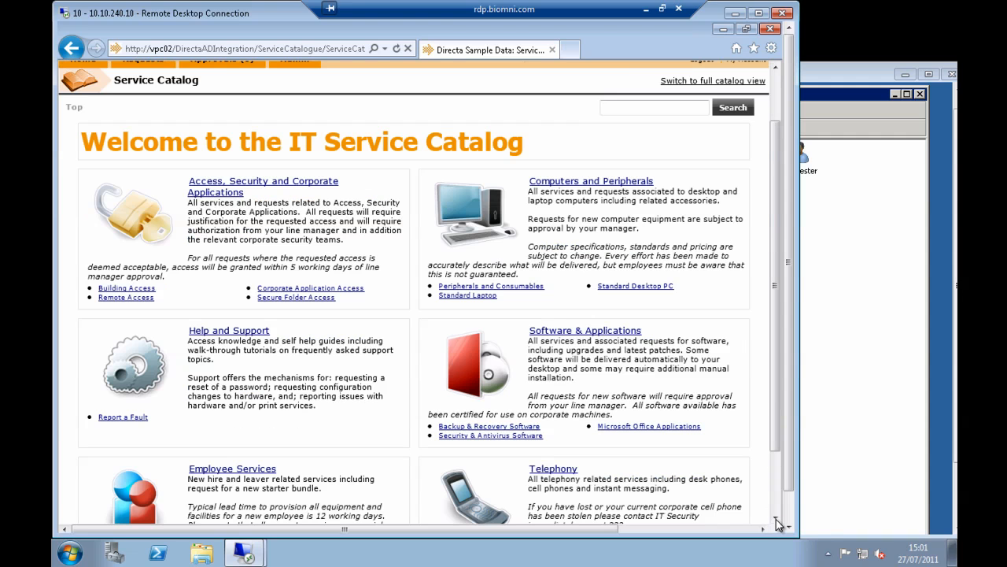
{"action": "left_click", "coordinate": [777, 523]}
{"action": "left_click", "coordinate": [778, 523]}
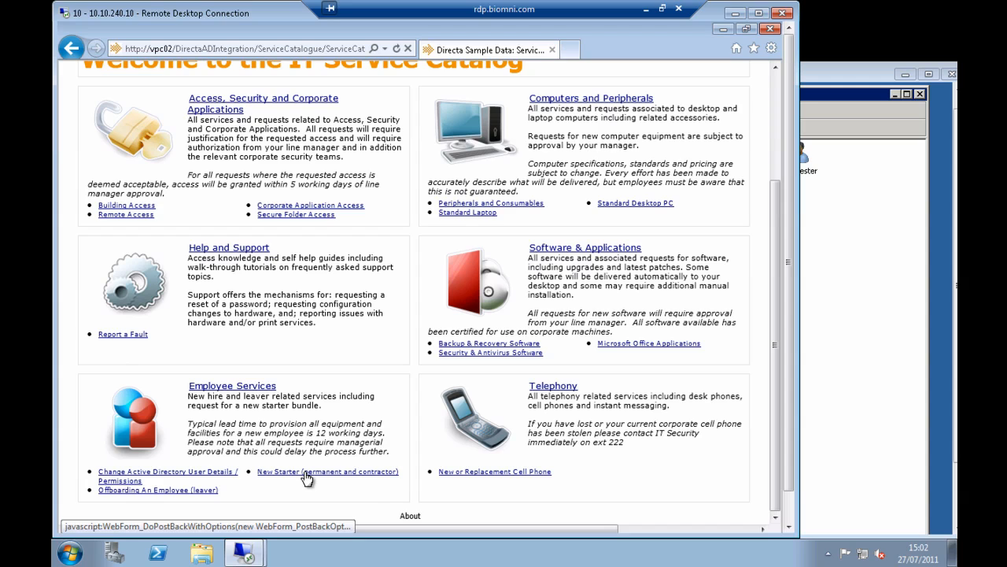
- Enter the new starter's first name, surname and Agent job title on the request form
{"action": "left_click", "coordinate": [307, 477]}
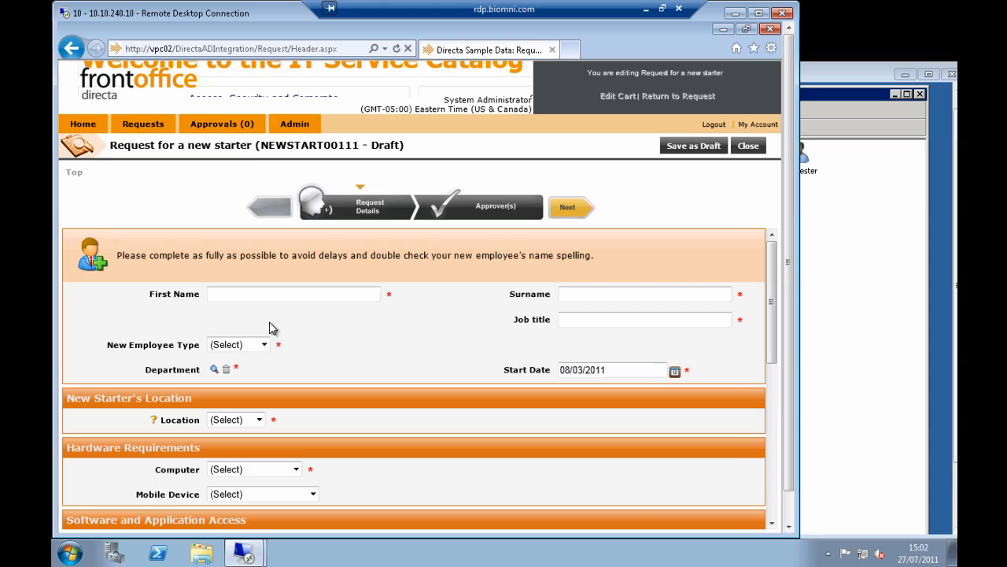
{"action": "left_click", "coordinate": [260, 296]}
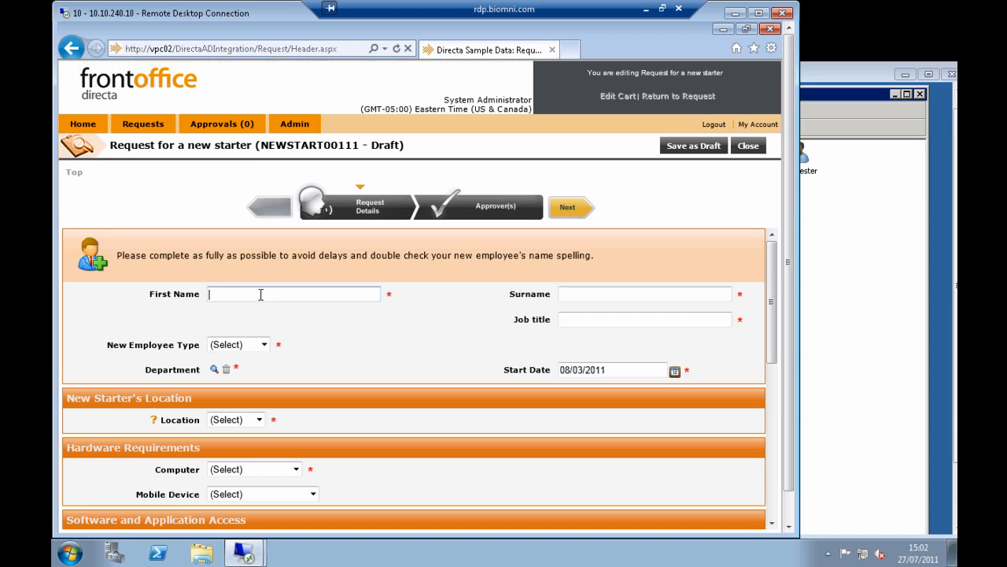
{"action": "type", "text": "John"}
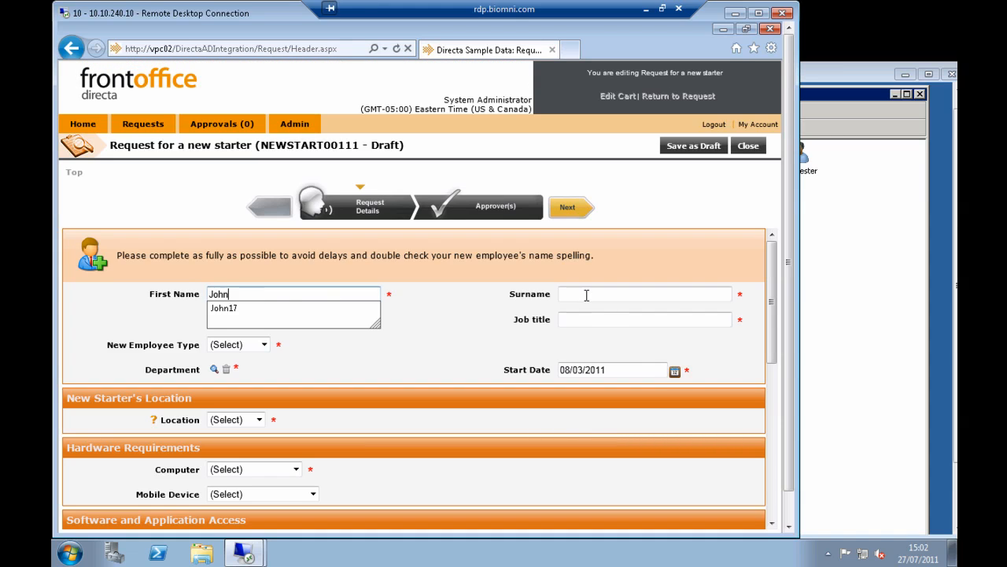
{"action": "left_click", "coordinate": [587, 294]}
{"action": "type", "text": "Smith"}
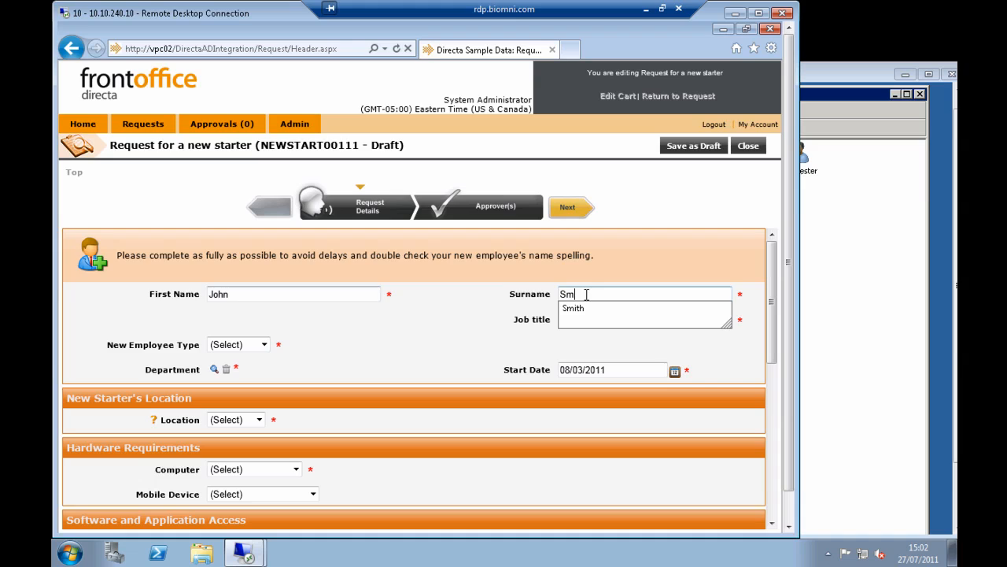
{"action": "left_click", "coordinate": [581, 319]}
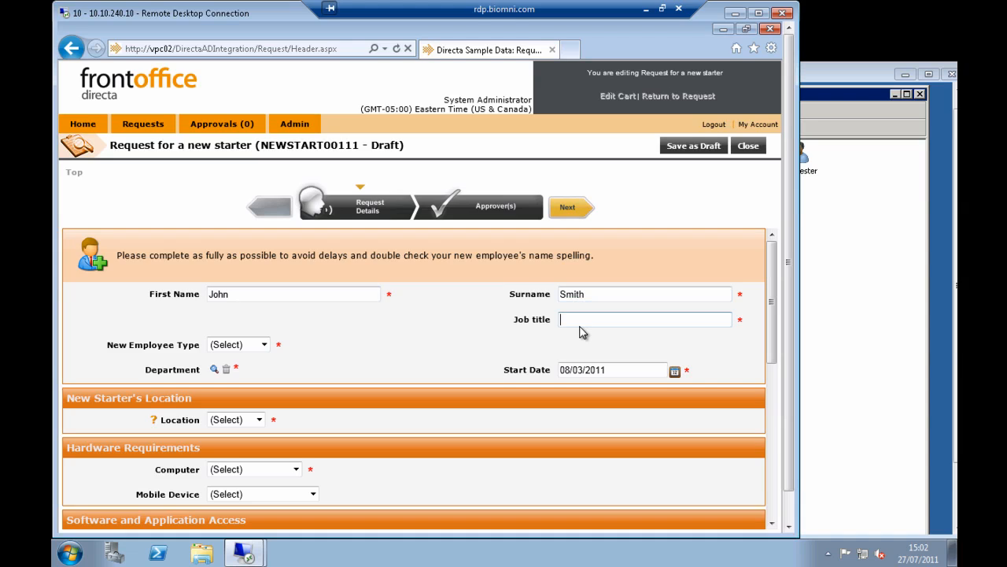
{"action": "type", "text": "Mr"}
{"action": "key", "text": "BackSpace"}
{"action": "key", "text": "BackSpace"}
{"action": "type", "text": "Agent"}
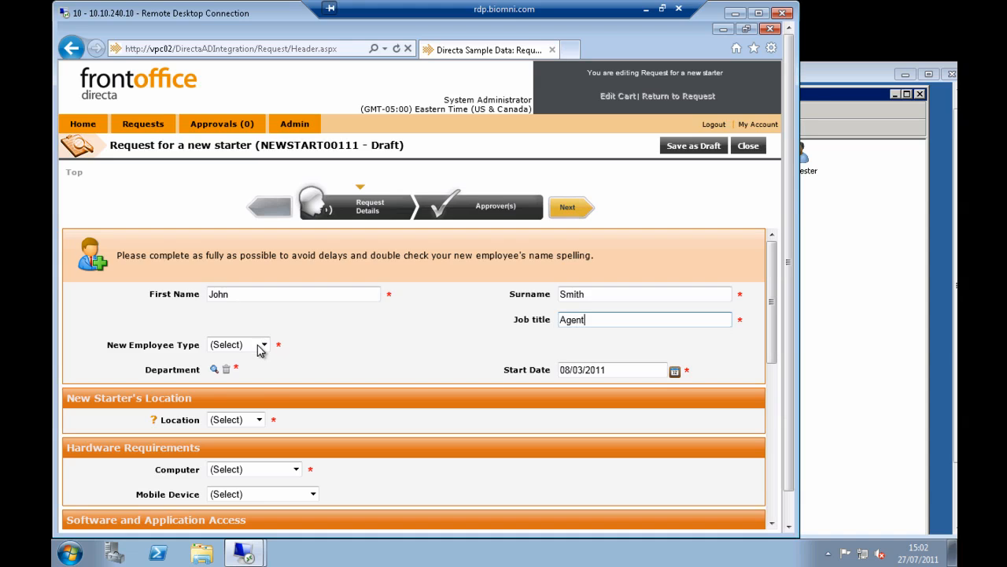
- Set the employee type to Permanent and the department to Finance
{"action": "left_click", "coordinate": [264, 345]}
{"action": "left_click", "coordinate": [231, 381]}
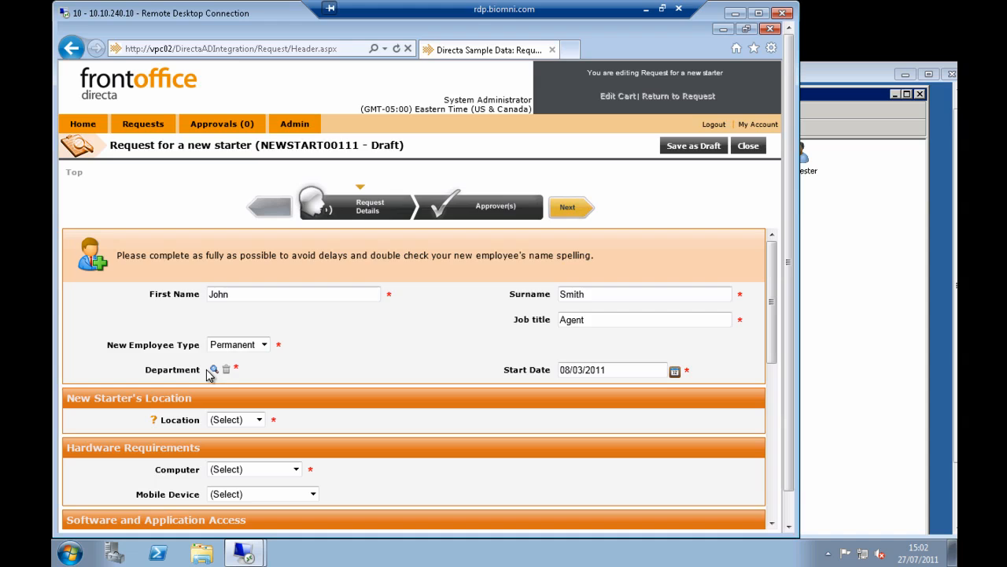
{"action": "left_click", "coordinate": [214, 369]}
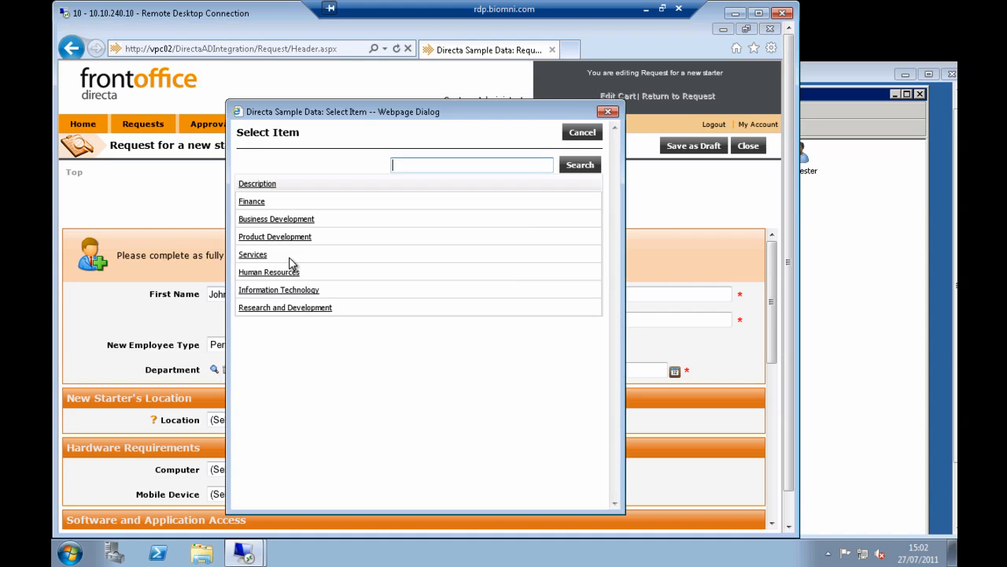
{"action": "left_click", "coordinate": [251, 202]}
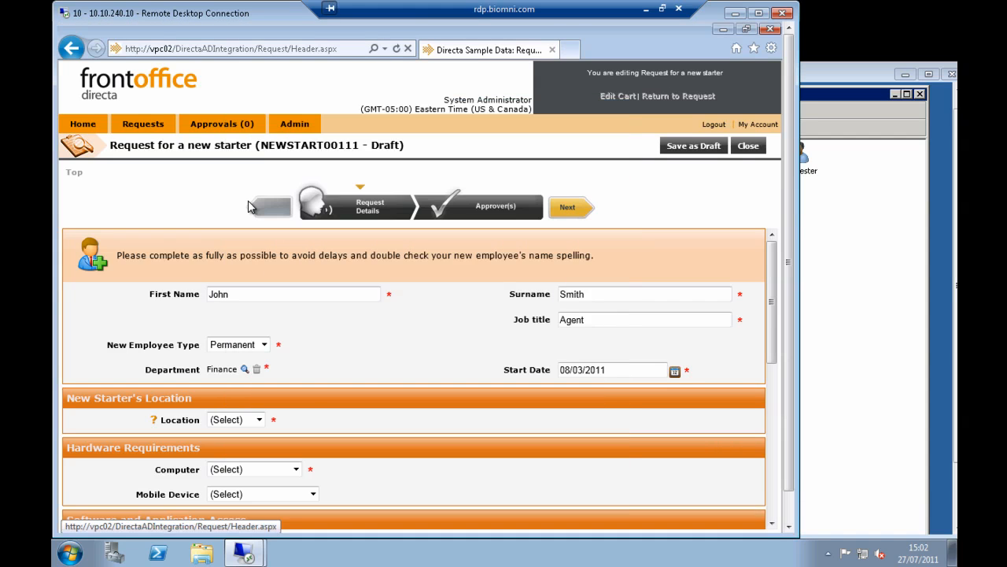
{"action": "scroll", "coordinate": [287, 420], "scroll_direction": "down", "scroll_amount": 1}
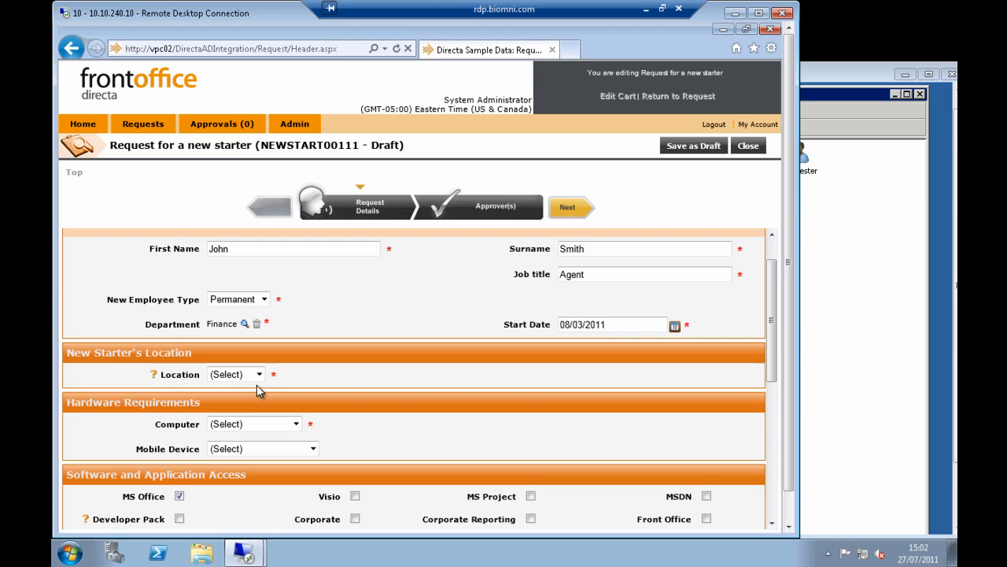
- Set location New York, office Buffalo and a Standard Desktop computer
{"action": "left_click", "coordinate": [260, 374]}
{"action": "left_click", "coordinate": [241, 398]}
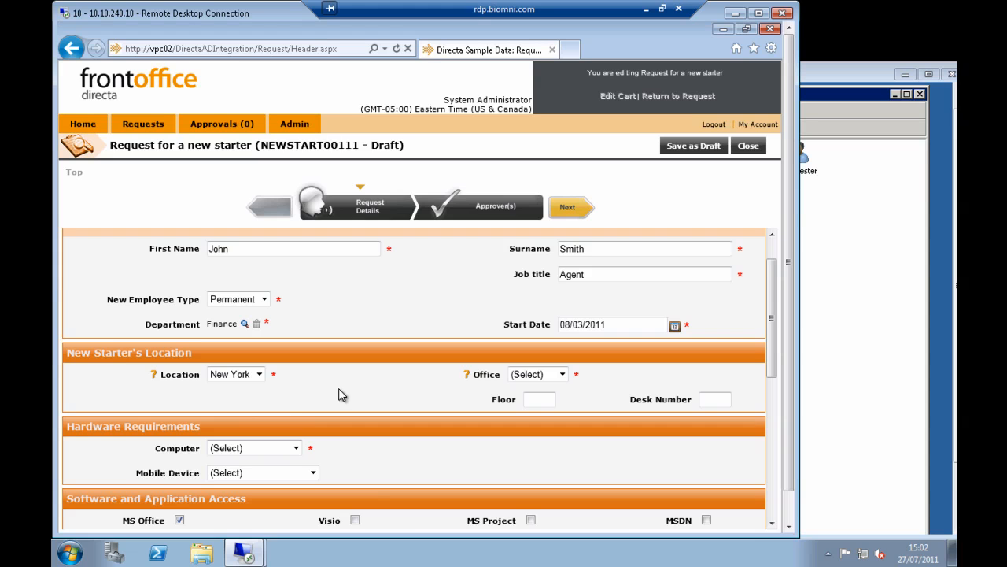
{"action": "left_click", "coordinate": [562, 375]}
{"action": "left_click", "coordinate": [539, 395]}
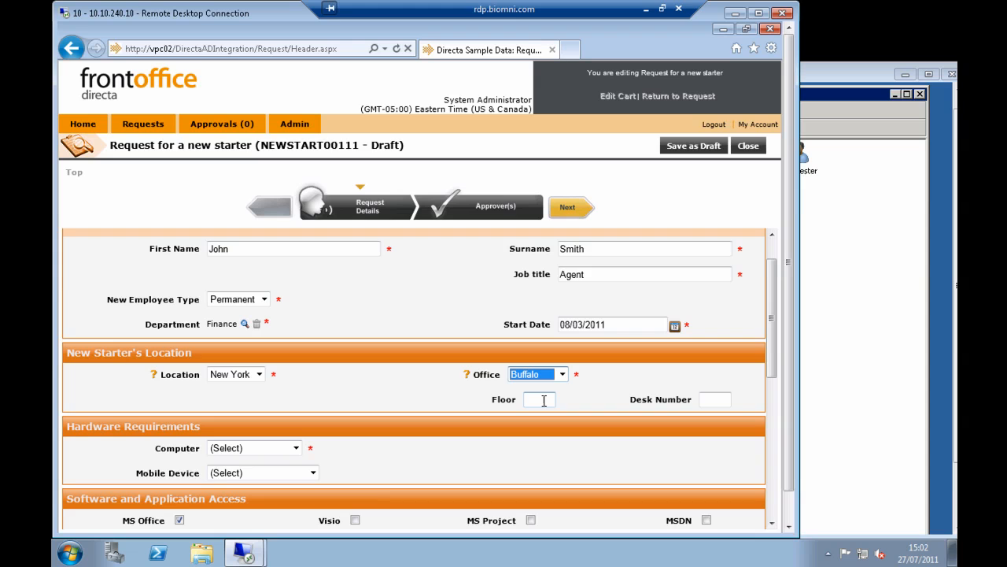
{"action": "left_click", "coordinate": [296, 448]}
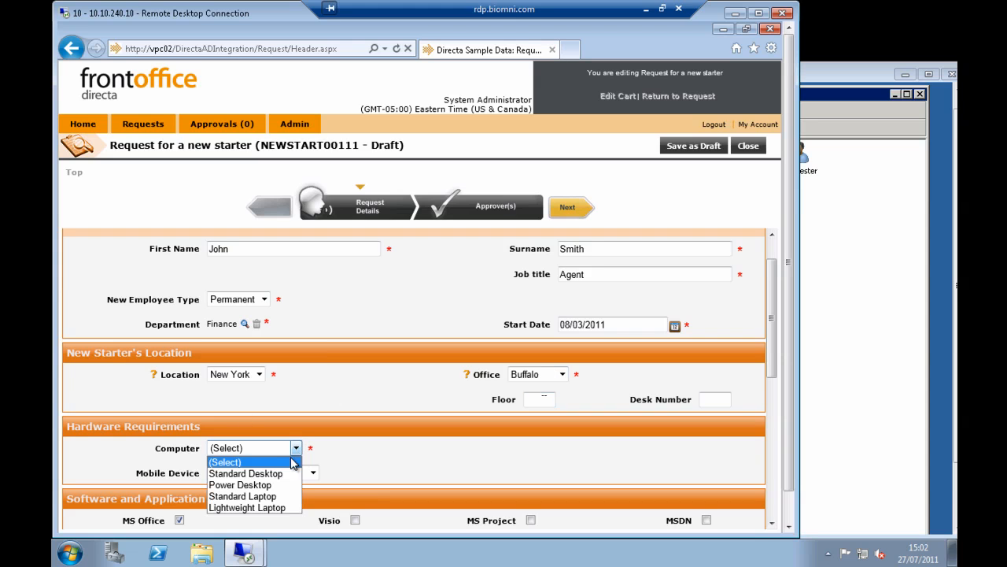
{"action": "left_click", "coordinate": [246, 473]}
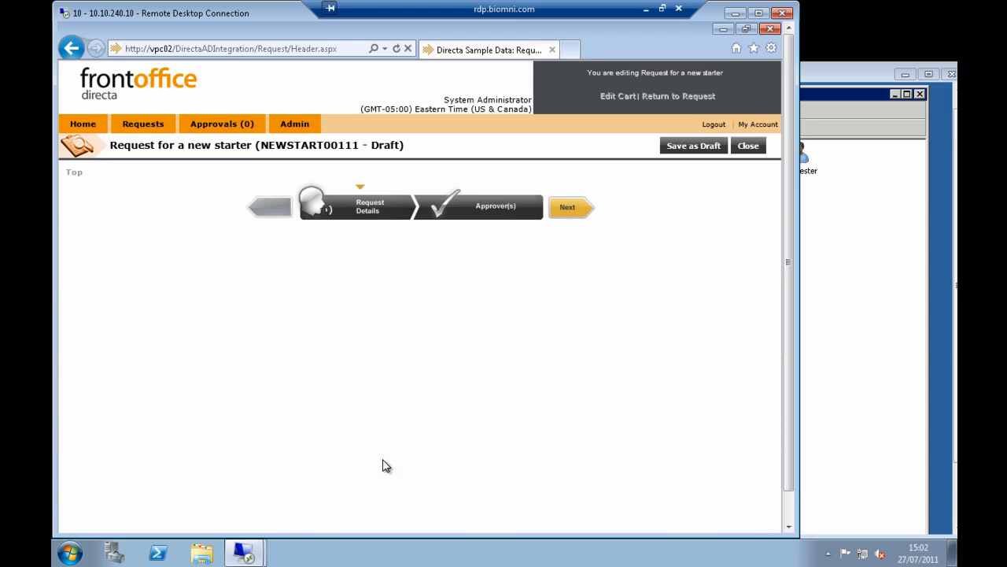
{"action": "scroll", "coordinate": [382, 459], "scroll_direction": "down", "scroll_amount": 3}
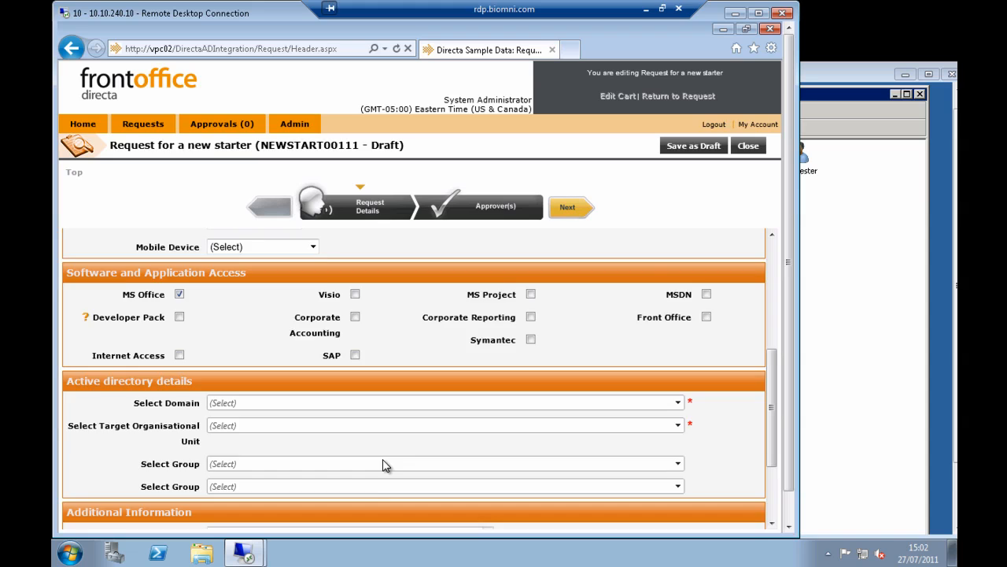
{"action": "scroll", "coordinate": [385, 464], "scroll_direction": "down", "scroll_amount": 2}
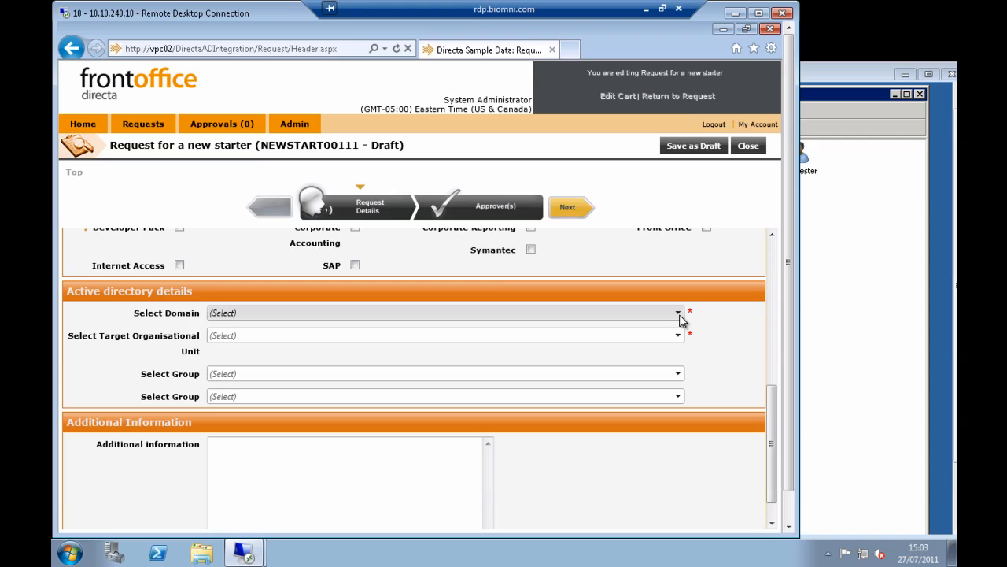
- Set the AD domain to DC=W2K8R2Test,DC=com and the target OU to Finance
{"action": "left_click", "coordinate": [680, 314]}
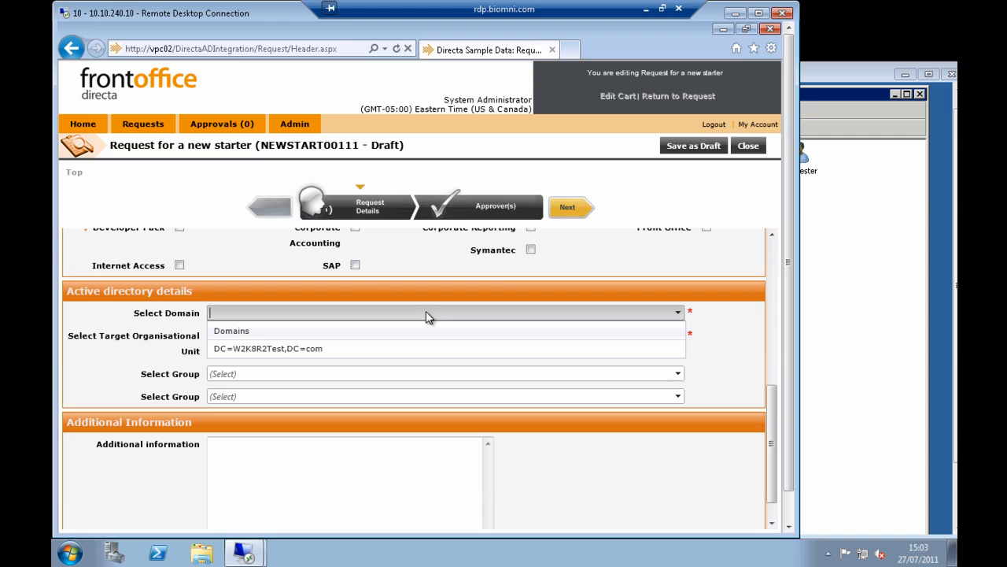
{"action": "left_click", "coordinate": [293, 352]}
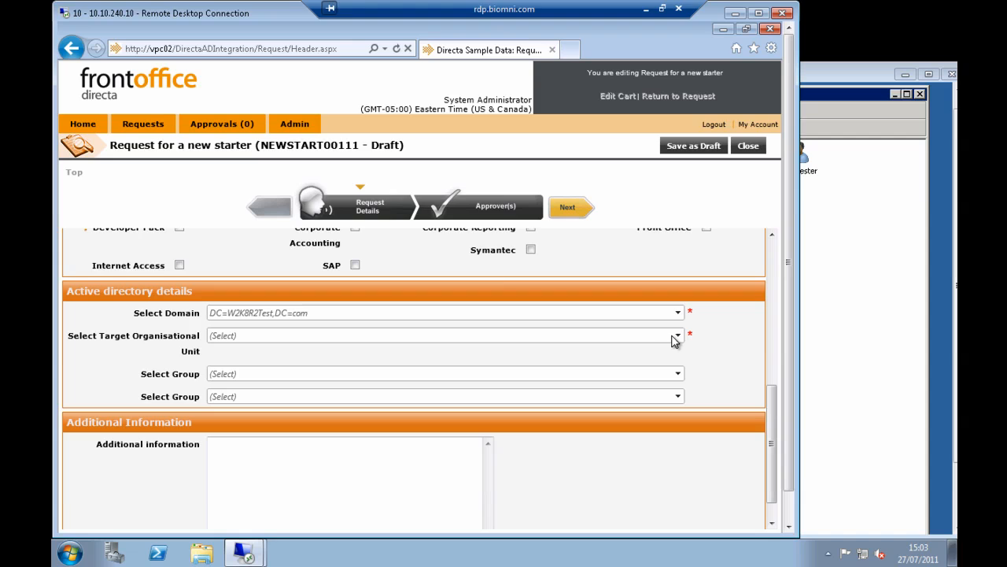
{"action": "left_click", "coordinate": [679, 337]}
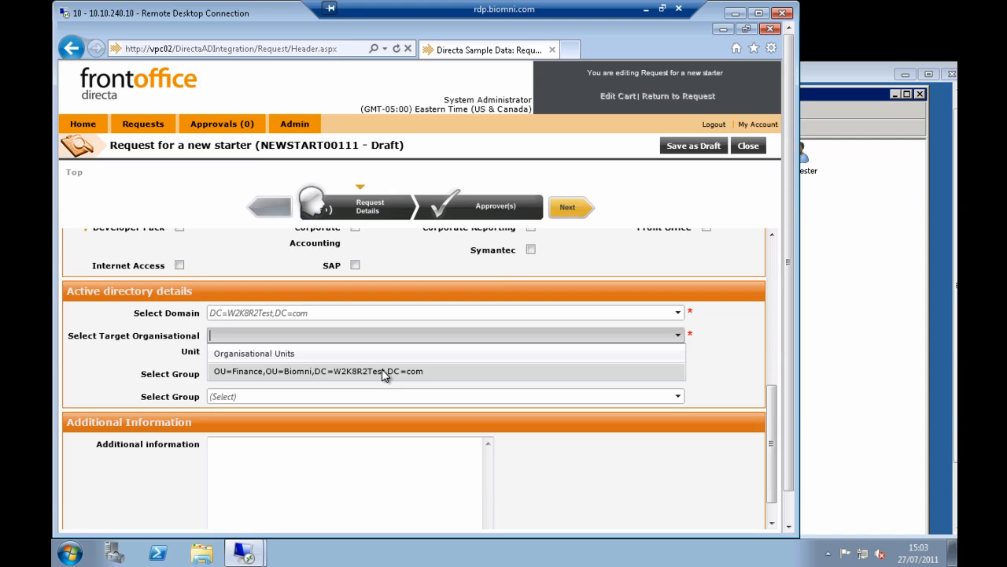
{"action": "left_click", "coordinate": [385, 372]}
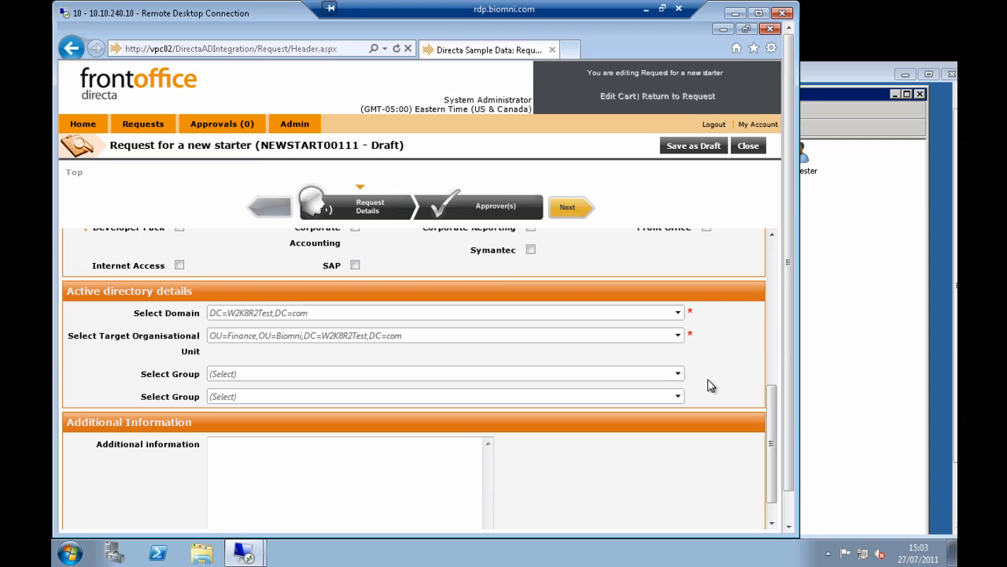
- Add Account Operators as the first AD group and Administrators as the second
{"action": "left_click", "coordinate": [679, 374]}
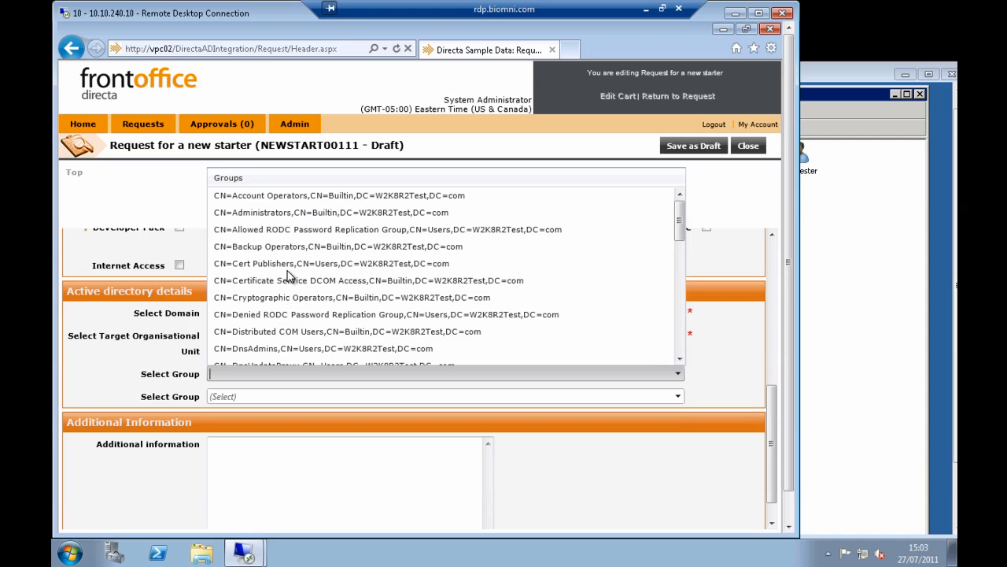
{"action": "left_click", "coordinate": [262, 196]}
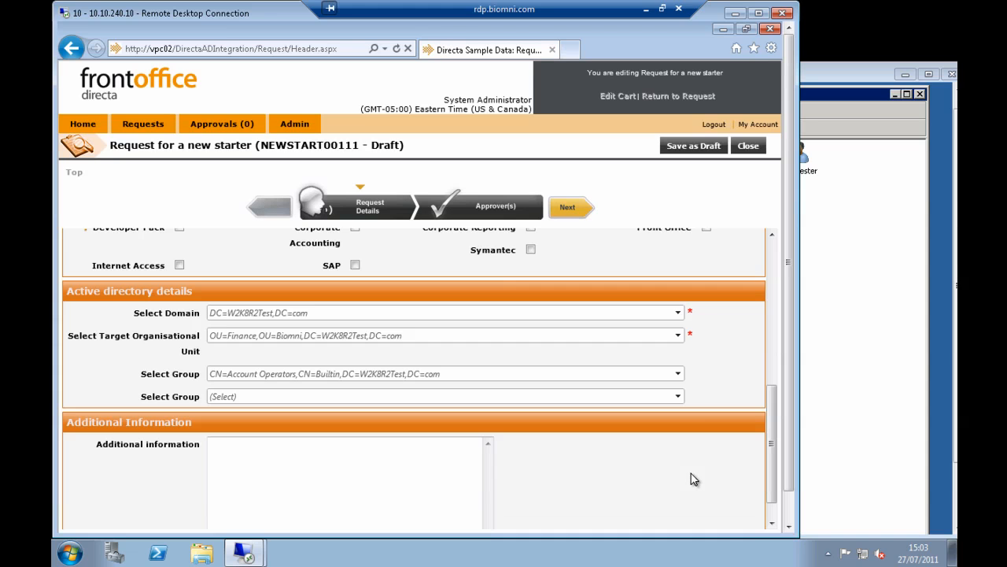
{"action": "left_click", "coordinate": [679, 397]}
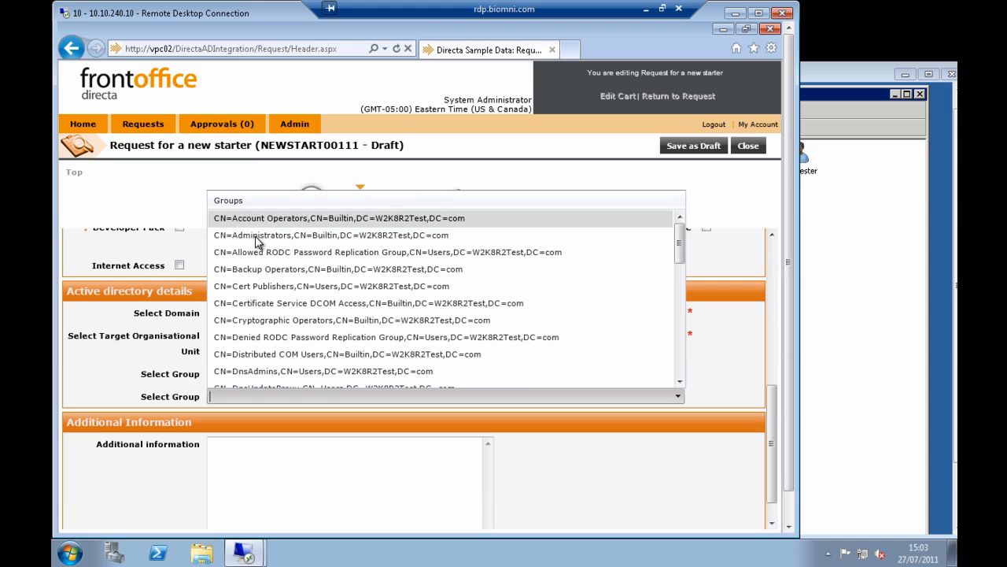
{"action": "left_click", "coordinate": [268, 235]}
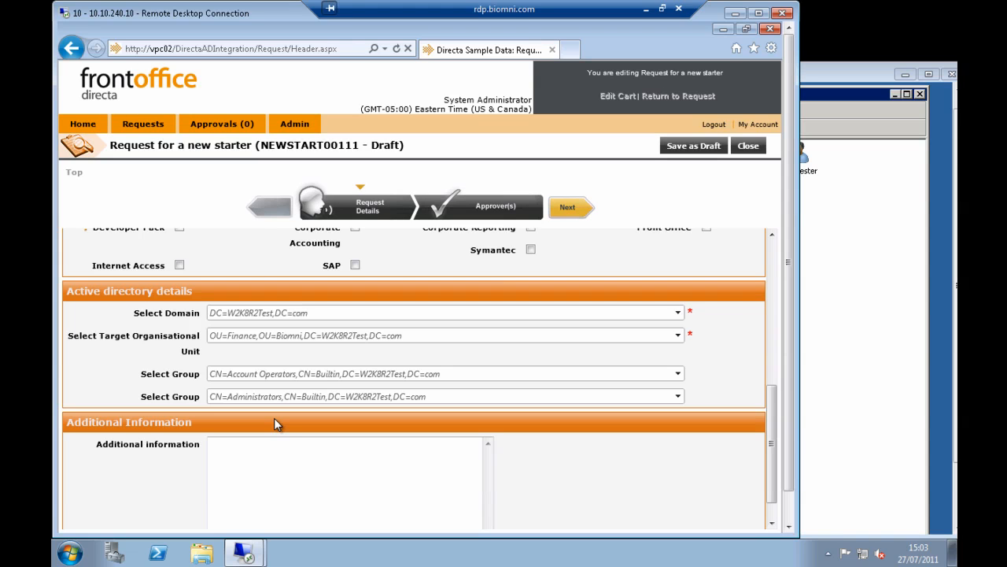
{"action": "scroll", "coordinate": [581, 480], "scroll_direction": "down", "scroll_amount": 1}
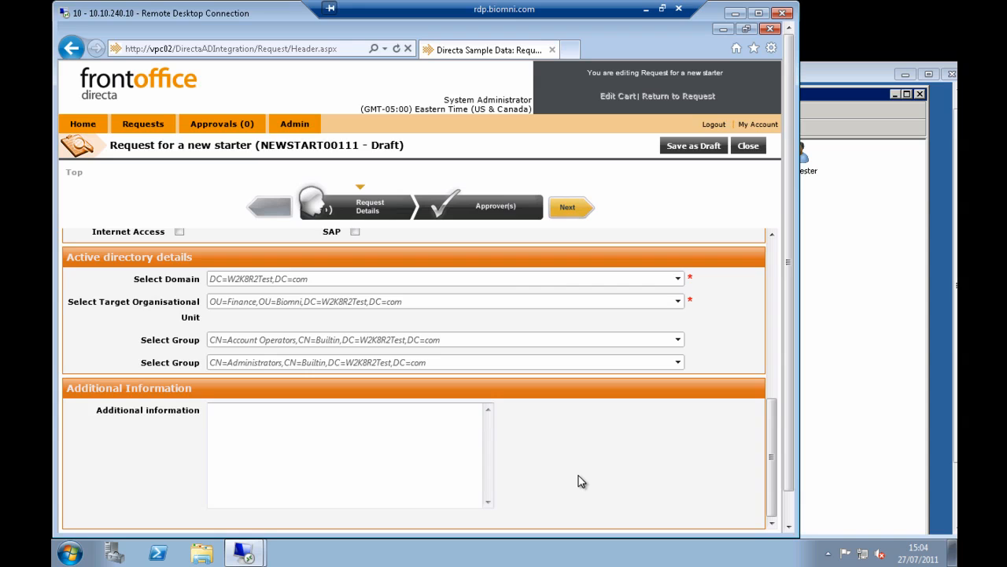
{"action": "scroll", "coordinate": [580, 480], "scroll_direction": "up", "scroll_amount": 2}
{"action": "scroll", "coordinate": [580, 480], "scroll_direction": "up", "scroll_amount": 2}
{"action": "scroll", "coordinate": [581, 480], "scroll_direction": "up", "scroll_amount": 2}
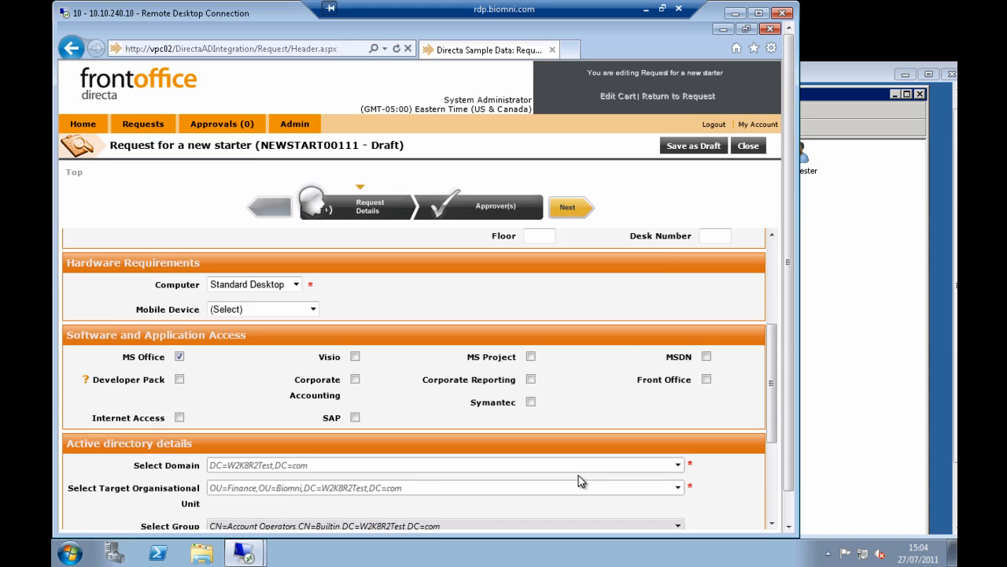
{"action": "scroll", "coordinate": [581, 480], "scroll_direction": "up", "scroll_amount": 2}
{"action": "scroll", "coordinate": [580, 480], "scroll_direction": "up", "scroll_amount": 2}
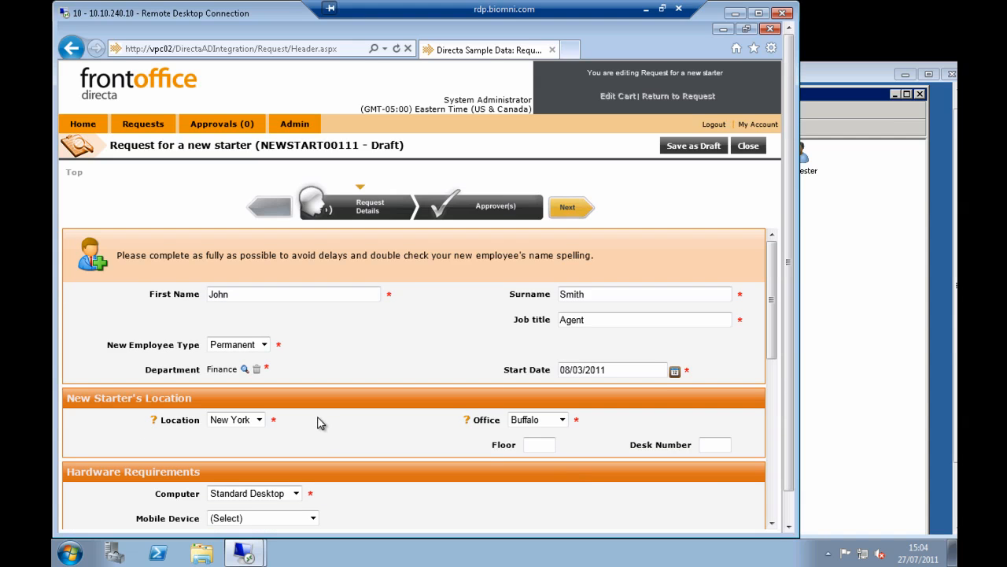
{"action": "scroll", "coordinate": [323, 422], "scroll_direction": "down", "scroll_amount": 2}
{"action": "scroll", "coordinate": [323, 422], "scroll_direction": "down", "scroll_amount": 2}
{"action": "scroll", "coordinate": [323, 421], "scroll_direction": "up", "scroll_amount": 1}
{"action": "scroll", "coordinate": [322, 421], "scroll_direction": "up", "scroll_amount": 2}
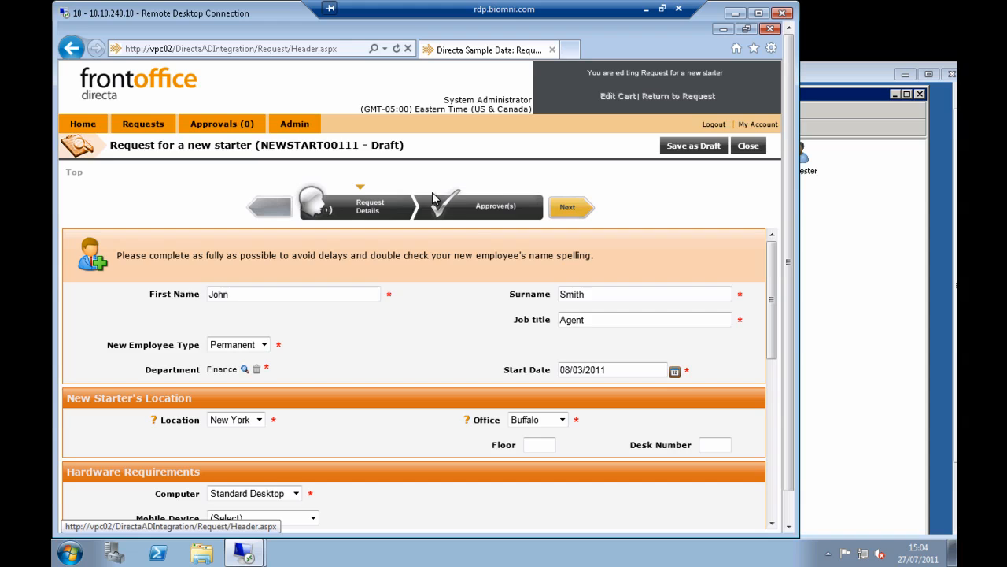
- Advance the request to its Approver(s) step listing the three required approvers
{"action": "left_click", "coordinate": [479, 208]}
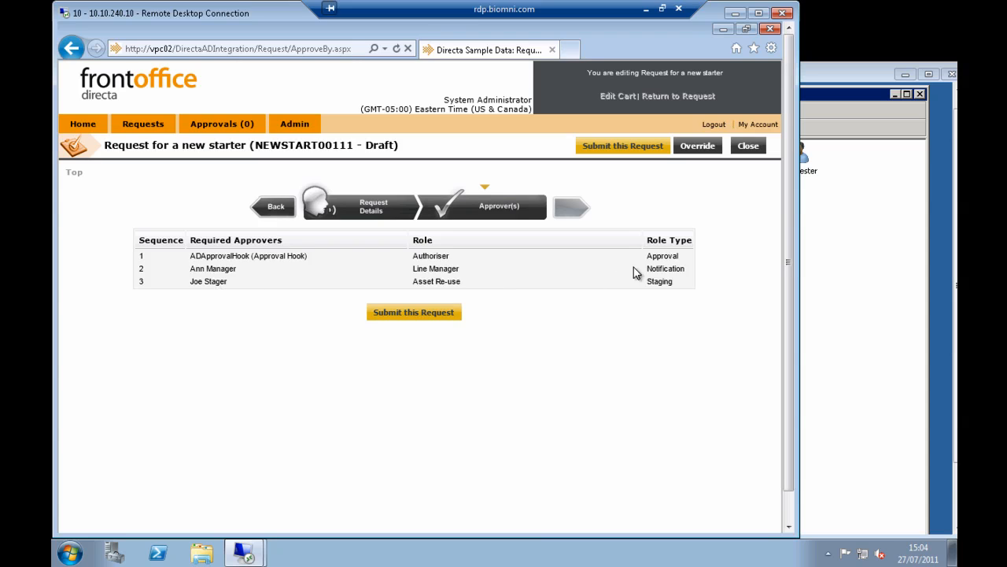
- Submit the request and refresh its summary so account JohnSmith006 appears, then bring the AD console forward
{"action": "left_click", "coordinate": [621, 148]}
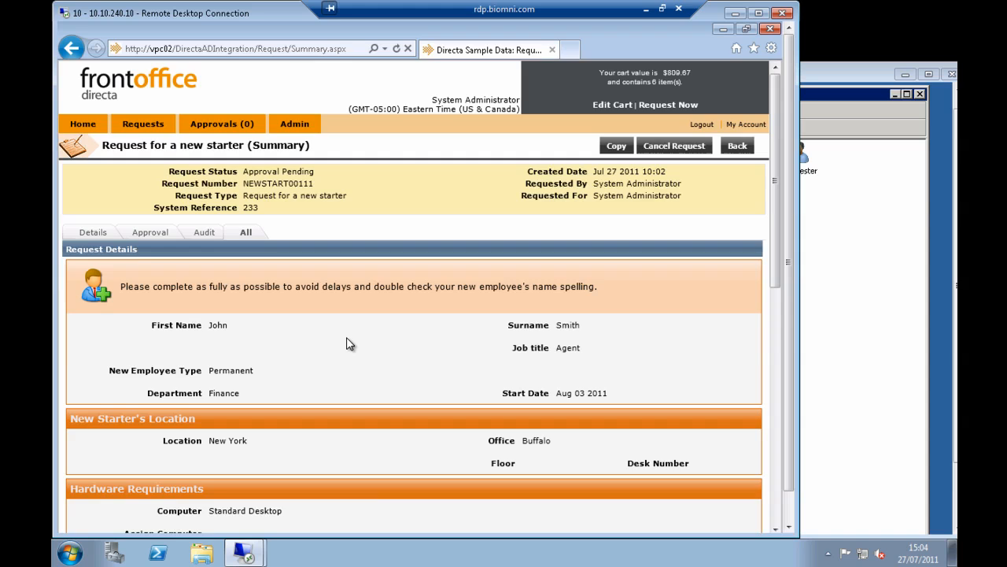
{"action": "scroll", "coordinate": [350, 343], "scroll_direction": "down", "scroll_amount": 3}
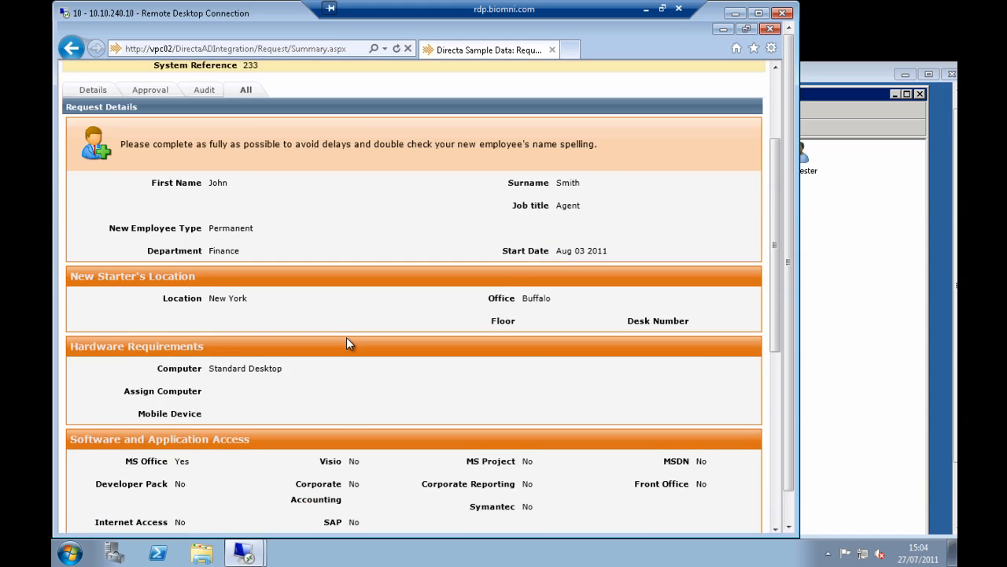
{"action": "scroll", "coordinate": [347, 337], "scroll_direction": "down", "scroll_amount": 3}
{"action": "scroll", "coordinate": [349, 344], "scroll_direction": "down", "scroll_amount": 3}
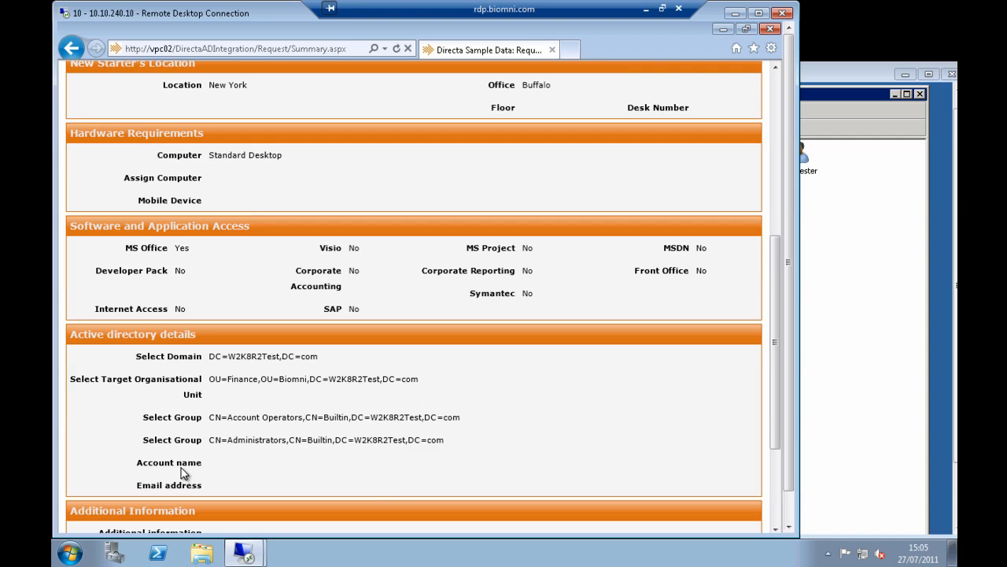
{"action": "scroll", "coordinate": [654, 254], "scroll_direction": "up", "scroll_amount": 1}
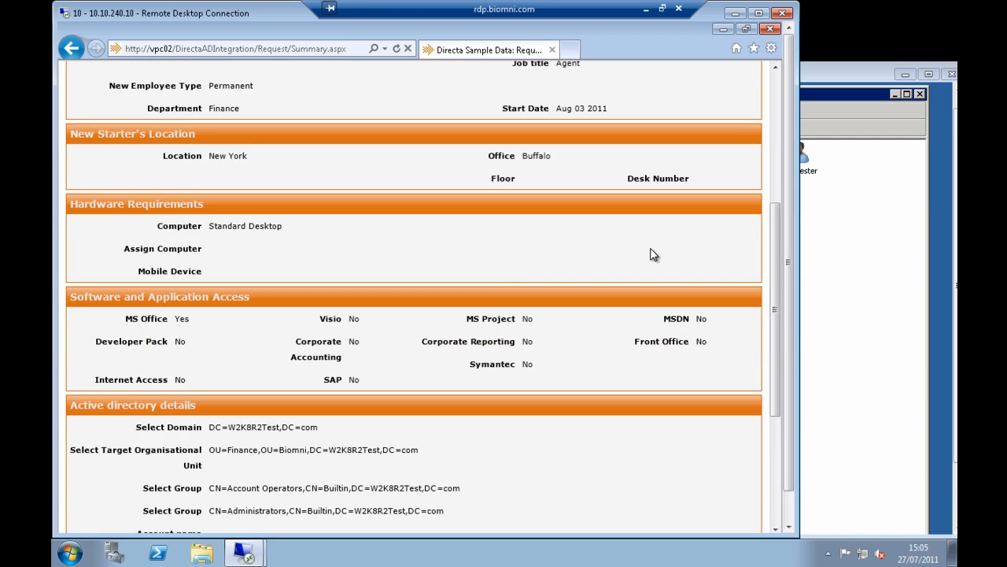
{"action": "scroll", "coordinate": [653, 255], "scroll_direction": "up", "scroll_amount": 5}
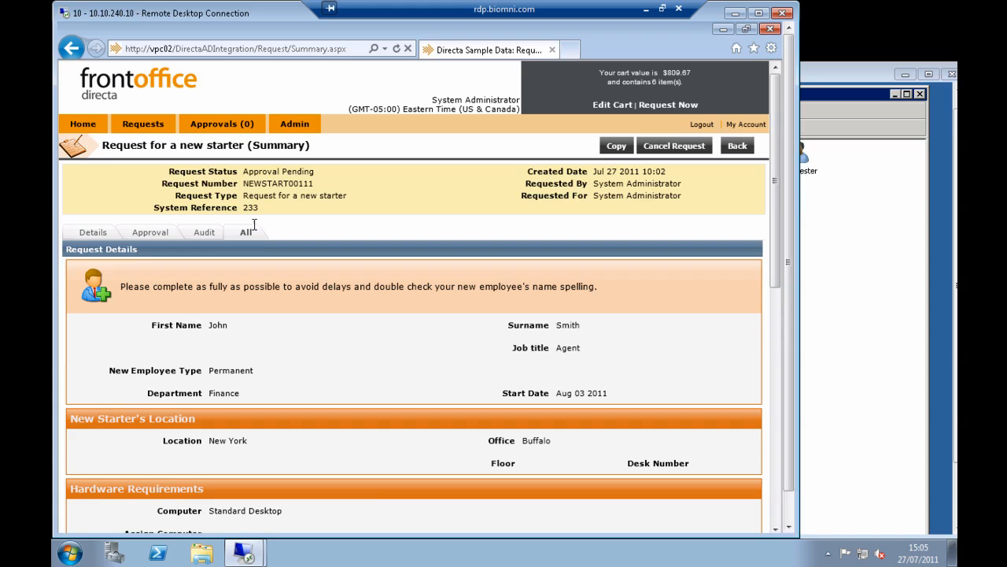
{"action": "right_click", "coordinate": [324, 179]}
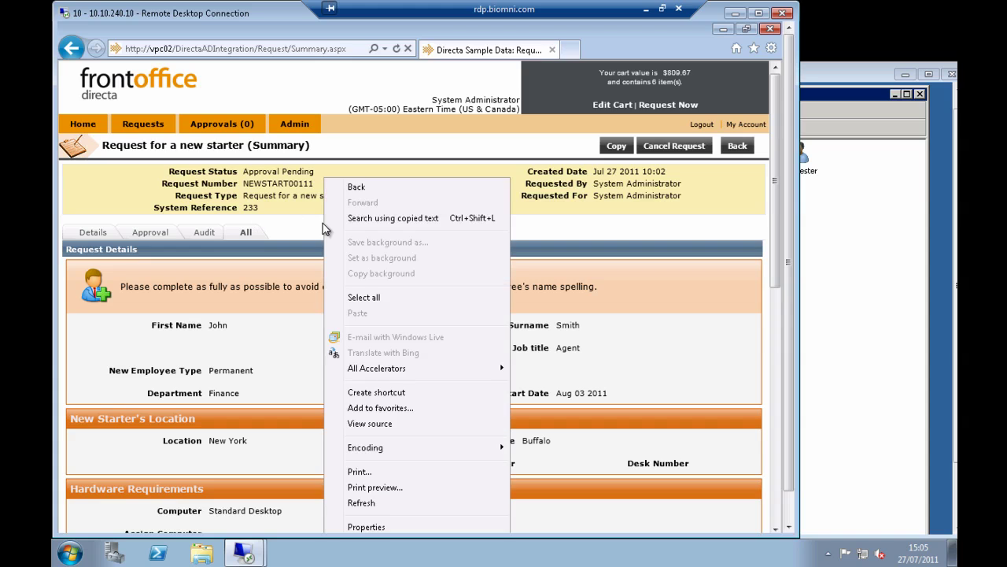
{"action": "left_click", "coordinate": [361, 503]}
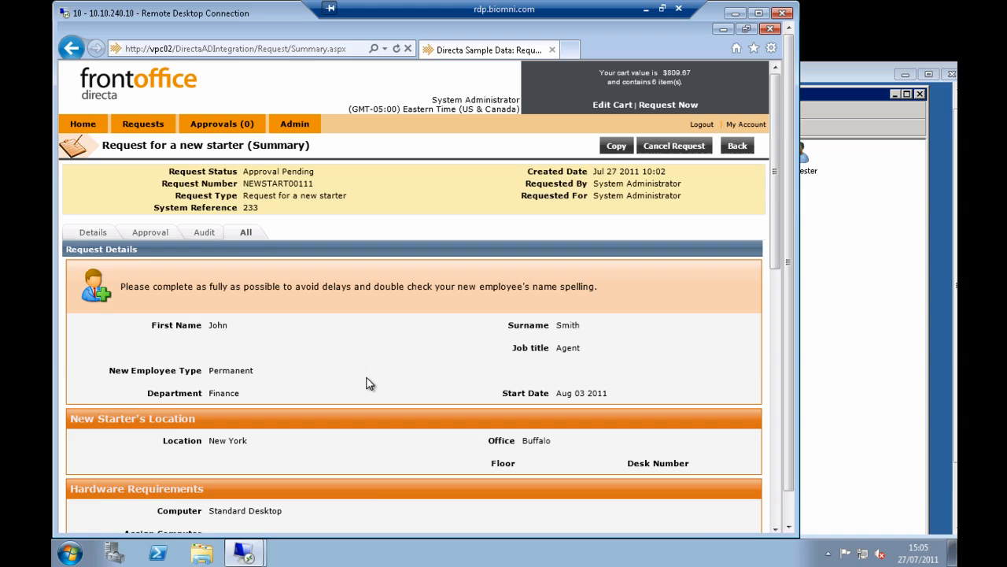
{"action": "scroll", "coordinate": [371, 384], "scroll_direction": "down", "scroll_amount": 4}
{"action": "scroll", "coordinate": [370, 384], "scroll_direction": "down", "scroll_amount": 3}
{"action": "scroll", "coordinate": [371, 384], "scroll_direction": "down", "scroll_amount": 3}
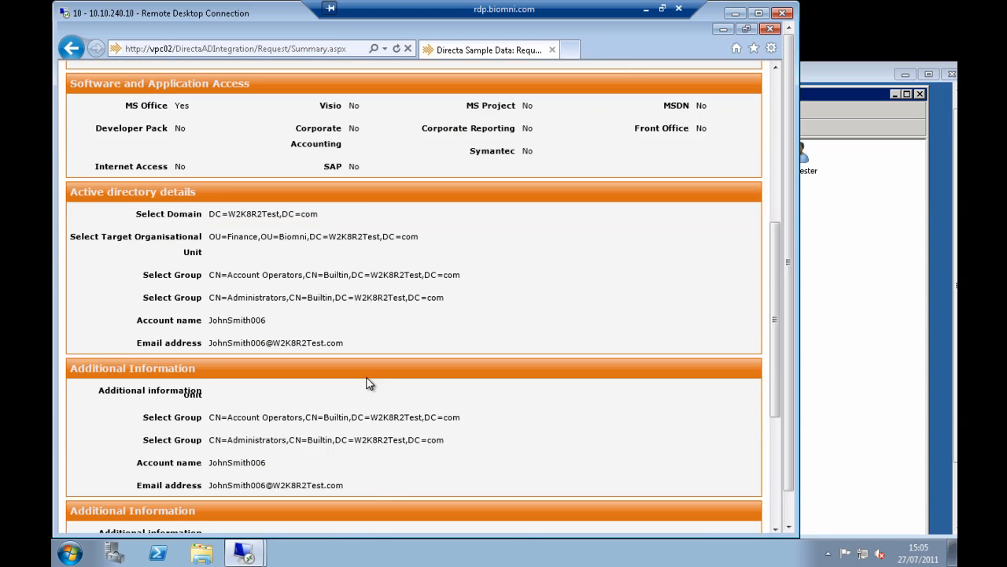
{"action": "scroll", "coordinate": [370, 383], "scroll_direction": "down", "scroll_amount": 3}
{"action": "scroll", "coordinate": [366, 378], "scroll_direction": "up", "scroll_amount": 2}
{"action": "scroll", "coordinate": [366, 378], "scroll_direction": "up", "scroll_amount": 3}
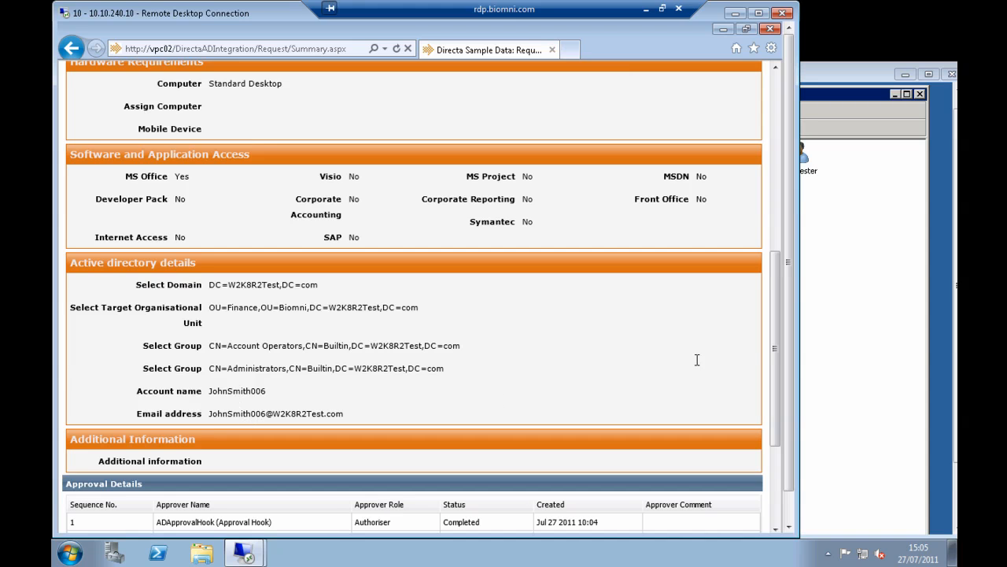
{"action": "left_click", "coordinate": [848, 334]}
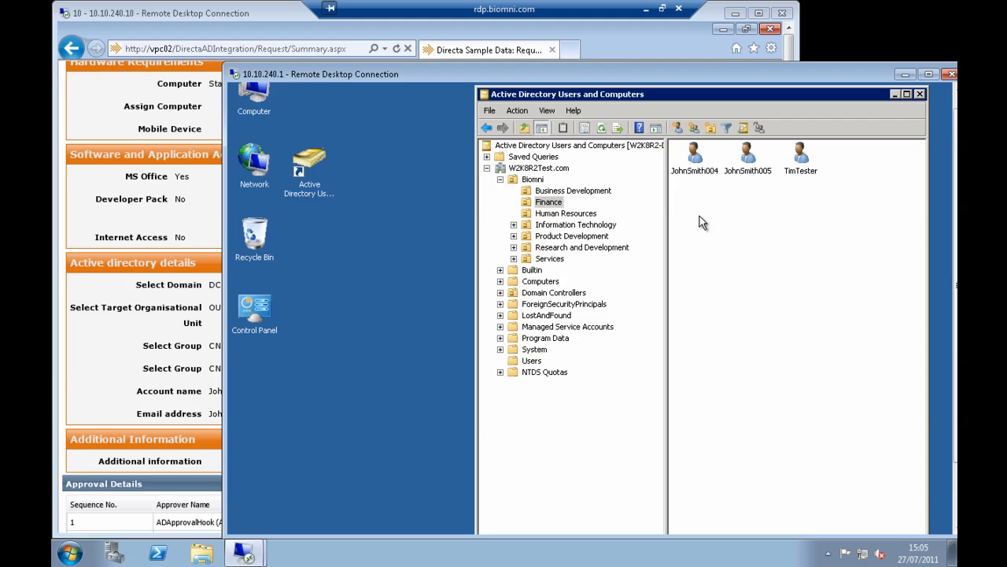
- Refresh the Finance unit, check JohnSmith006's properties, and return to the request summary in the browser
{"action": "right_click", "coordinate": [699, 216]}
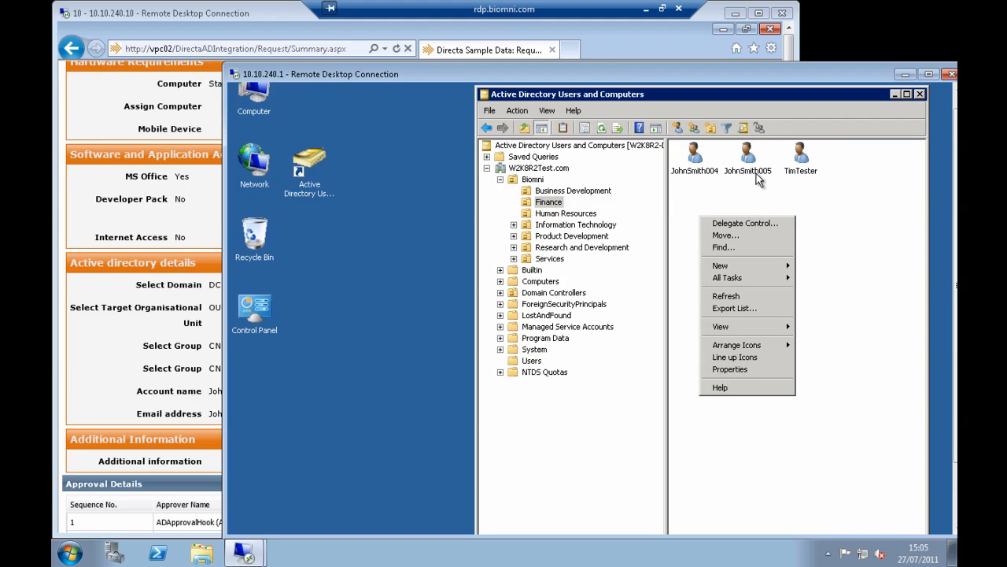
{"action": "left_click", "coordinate": [729, 300]}
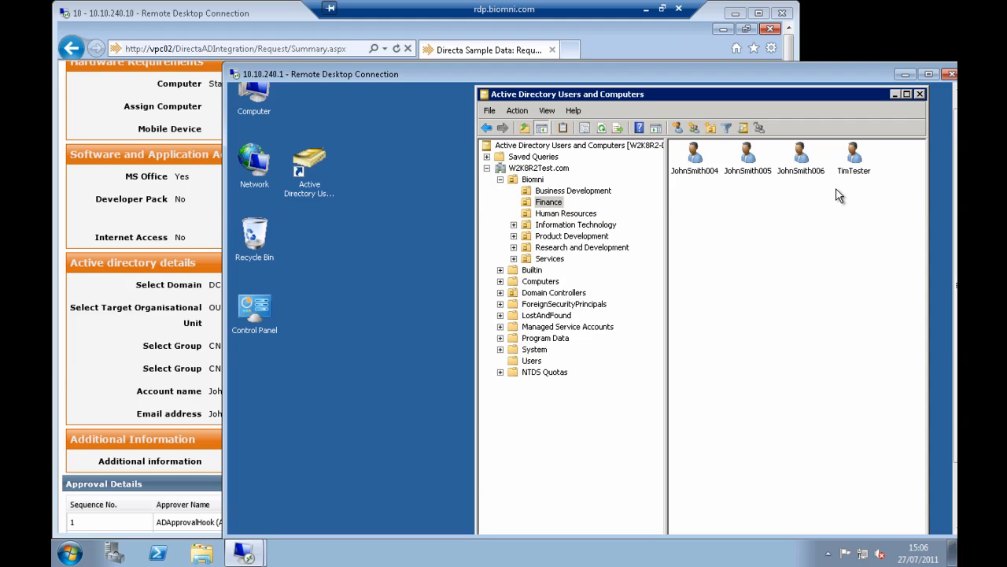
{"action": "left_click", "coordinate": [801, 157]}
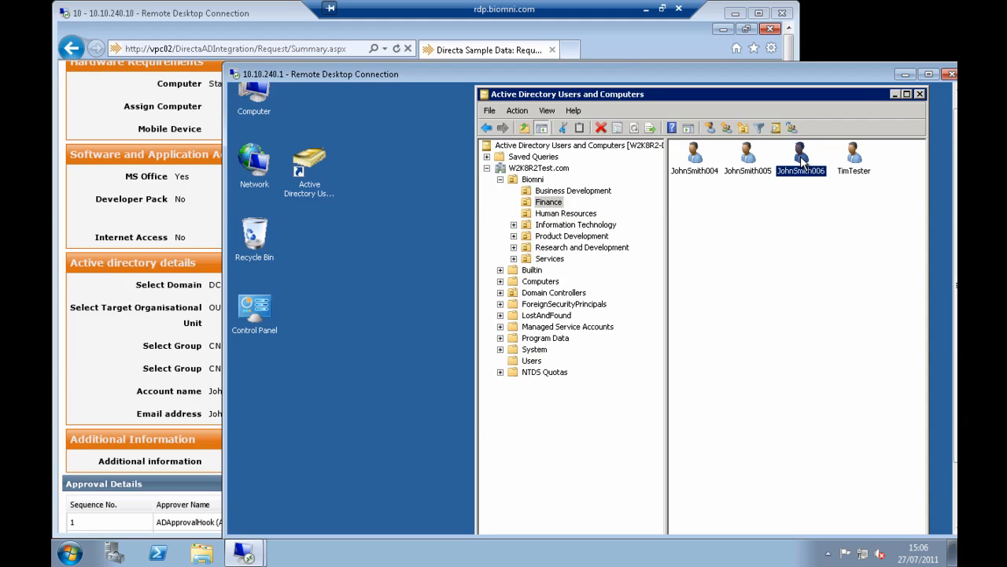
{"action": "right_click", "coordinate": [802, 157]}
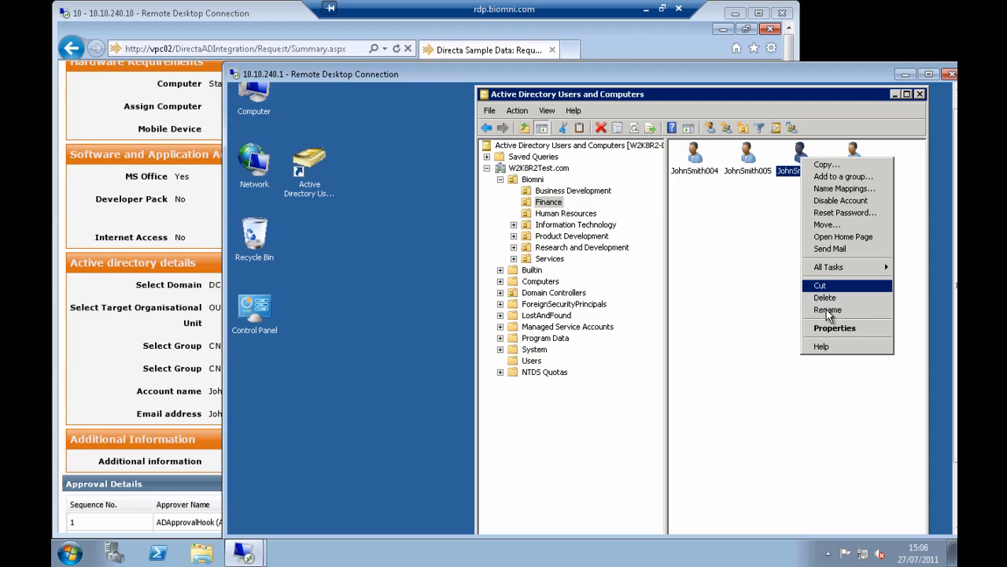
{"action": "left_click", "coordinate": [837, 334]}
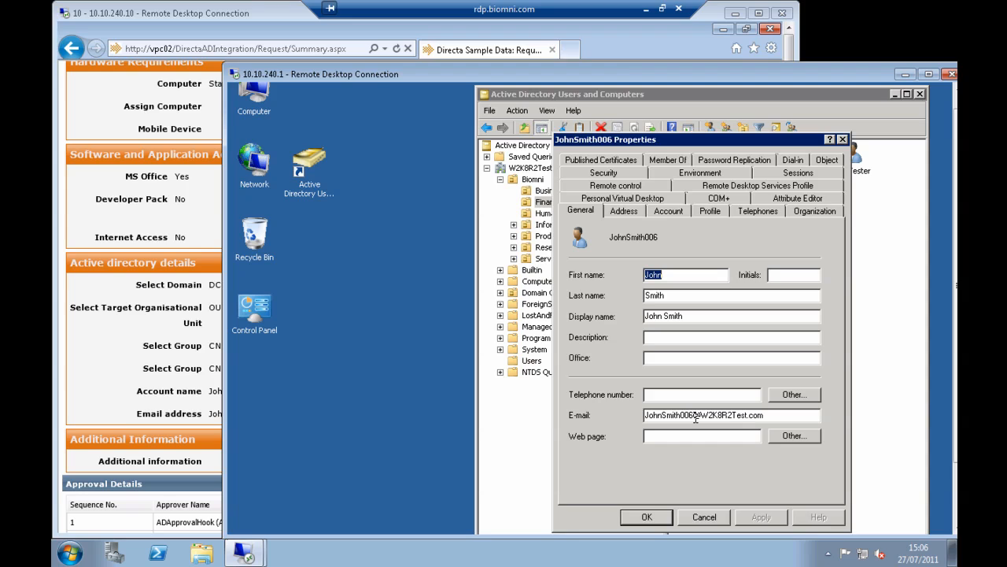
{"action": "left_click", "coordinate": [703, 516]}
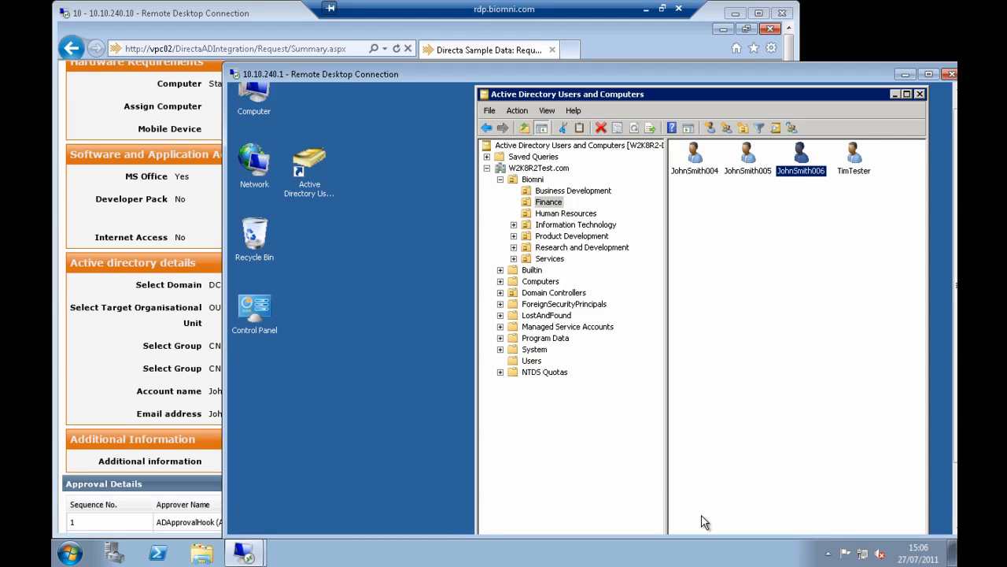
{"action": "left_click", "coordinate": [201, 209]}
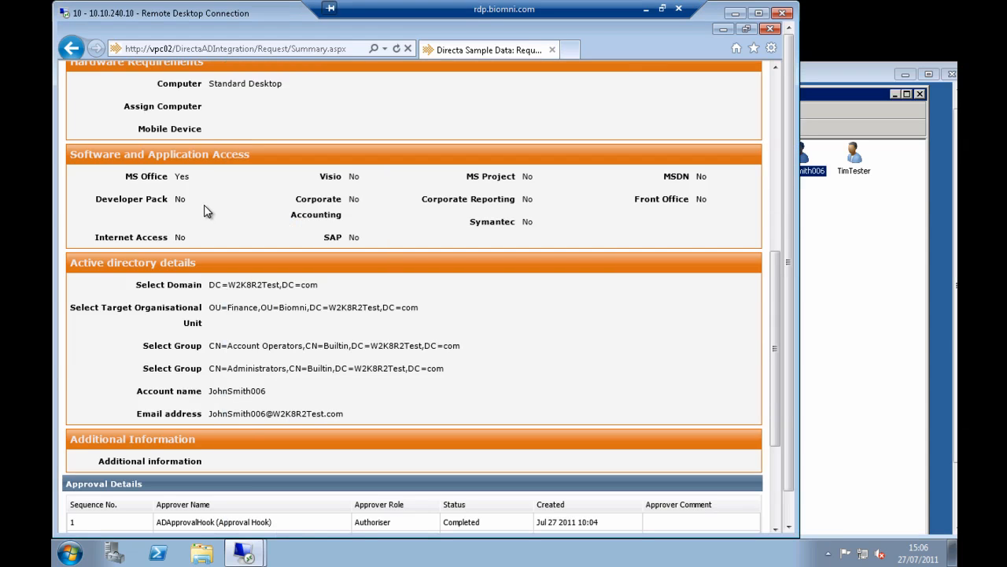
{"action": "scroll", "coordinate": [204, 209], "scroll_direction": "up", "scroll_amount": 5}
{"action": "scroll", "coordinate": [204, 208], "scroll_direction": "up", "scroll_amount": 5}
{"action": "scroll", "coordinate": [204, 209], "scroll_direction": "up", "scroll_amount": 3}
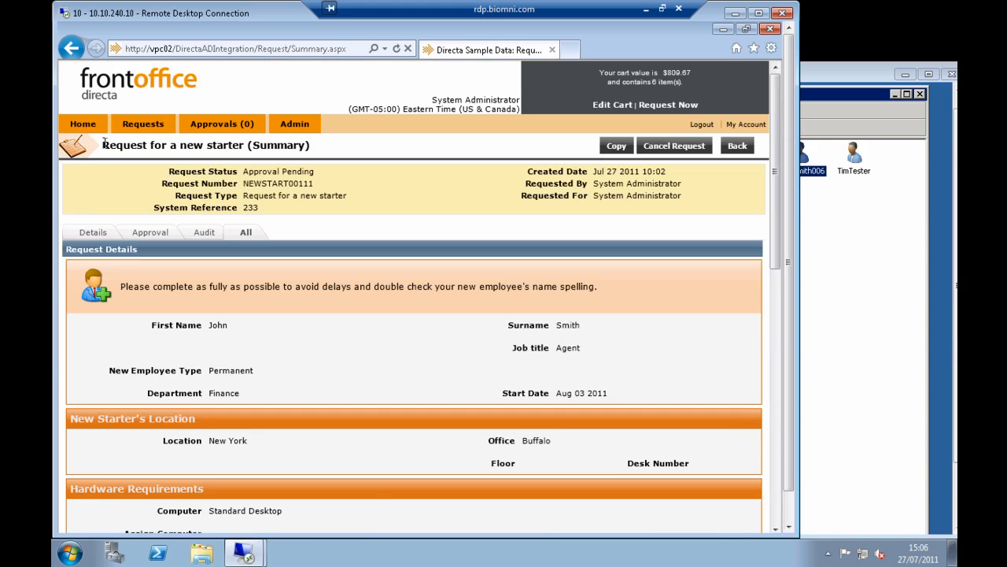
- Go to the catalog home and start a 'Change Active Directory User Details / Permissions' request (CHANGEAD00060)
{"action": "left_click", "coordinate": [77, 124]}
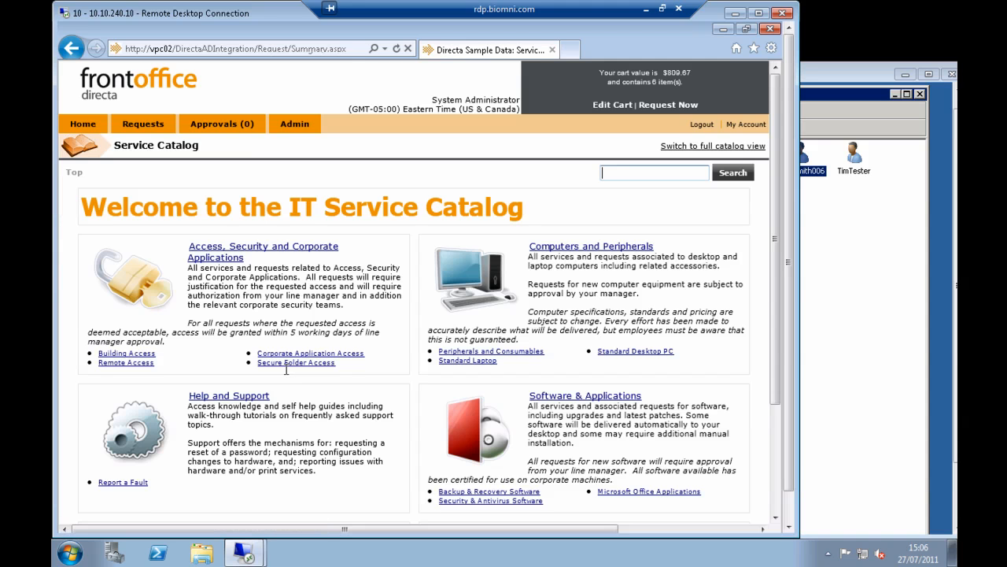
{"action": "scroll", "coordinate": [286, 371], "scroll_direction": "down", "scroll_amount": 3}
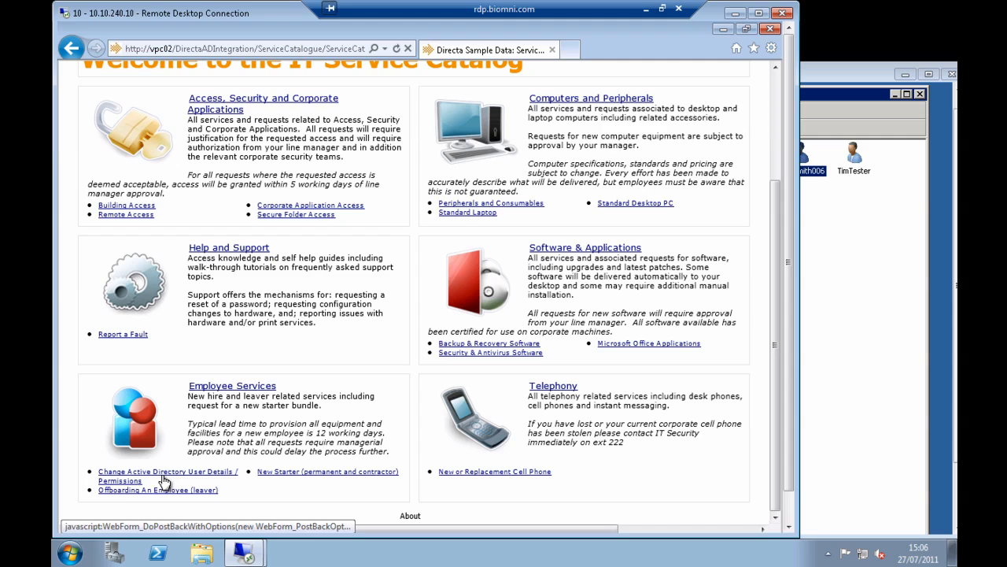
{"action": "left_click", "coordinate": [134, 478]}
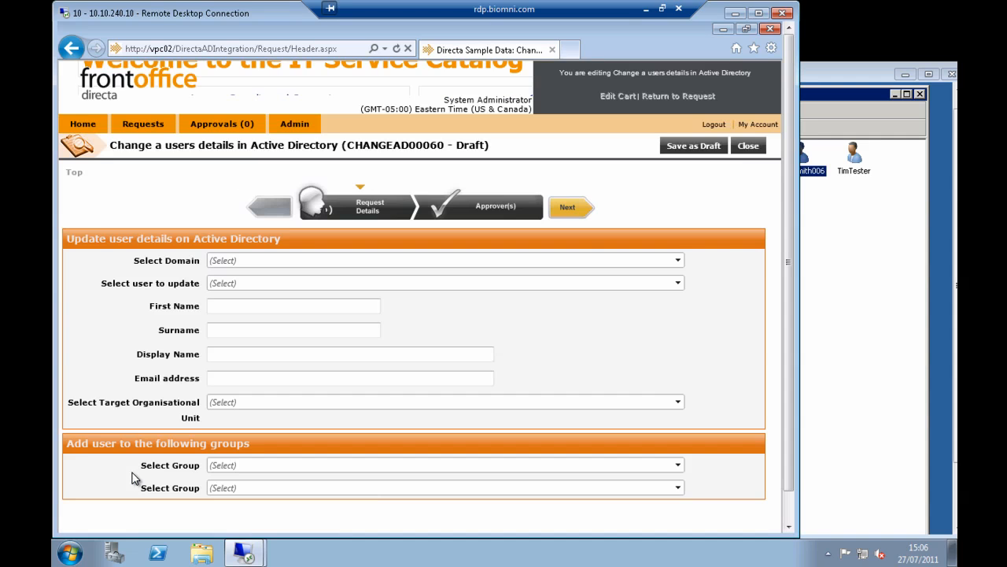
- Target domain W2K8R2Test and pick JohnSmith006 in the Finance OU as the user to update
{"action": "left_click", "coordinate": [679, 261]}
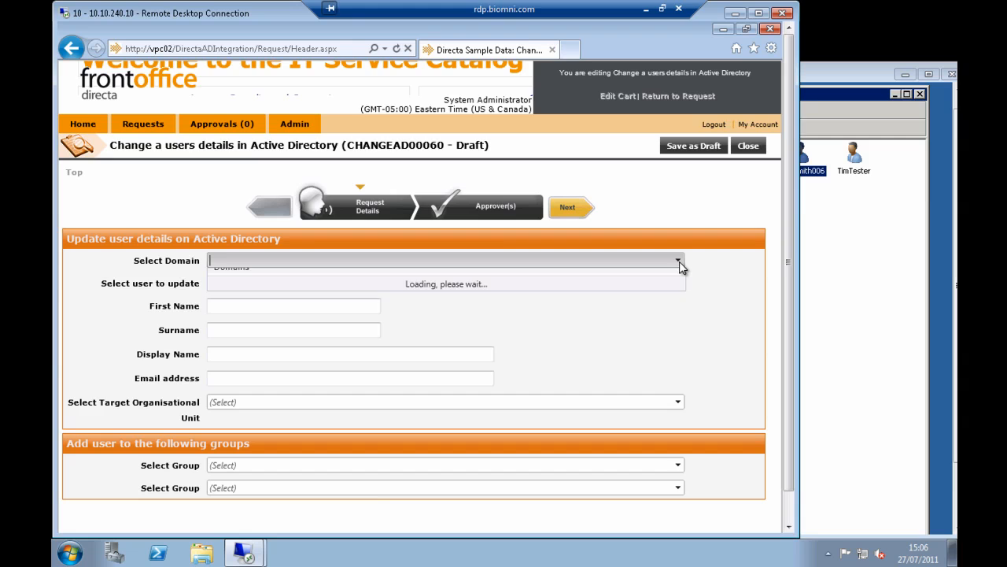
{"action": "left_click", "coordinate": [293, 296]}
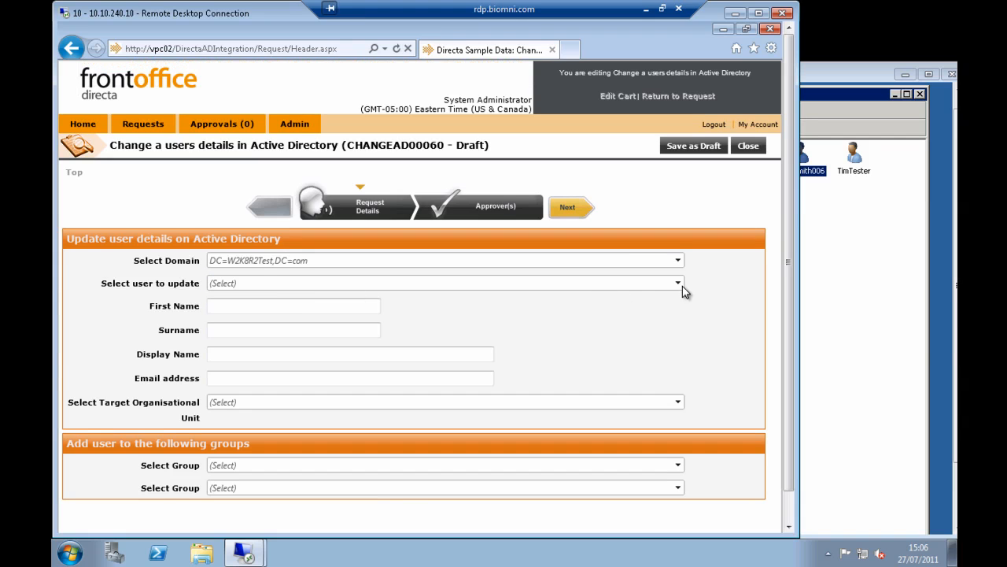
{"action": "left_click", "coordinate": [678, 282]}
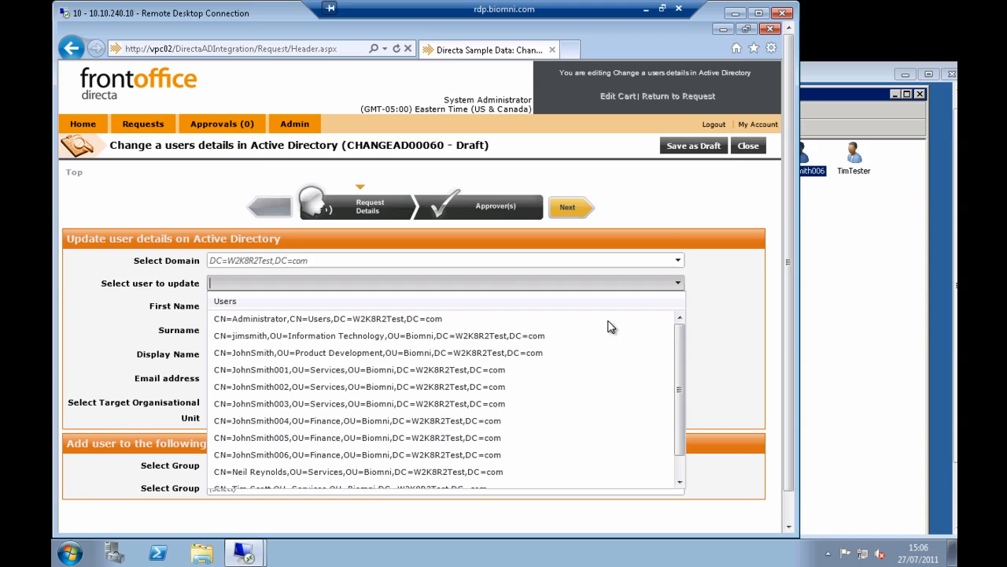
{"action": "left_click", "coordinate": [286, 455]}
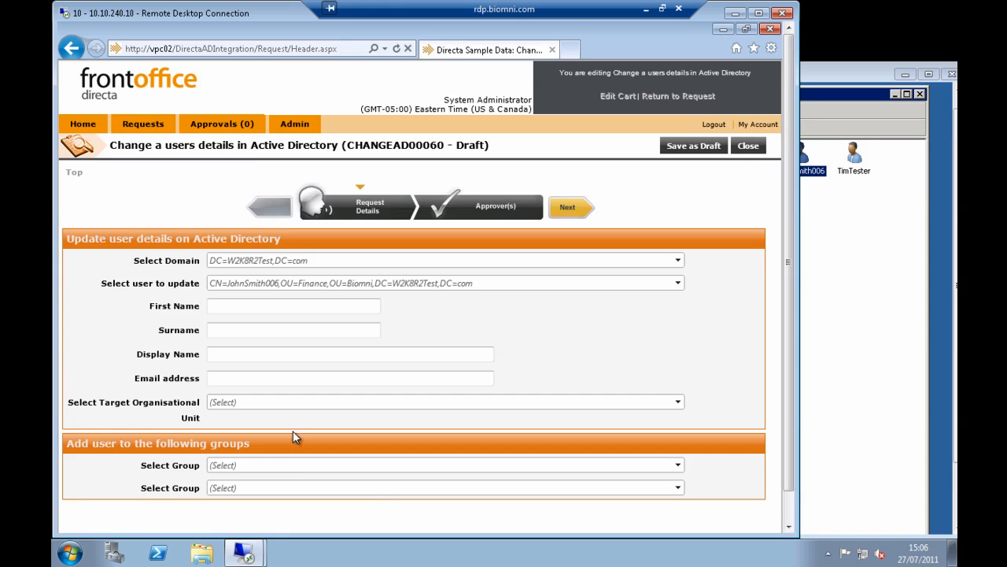
{"action": "left_click", "coordinate": [236, 308]}
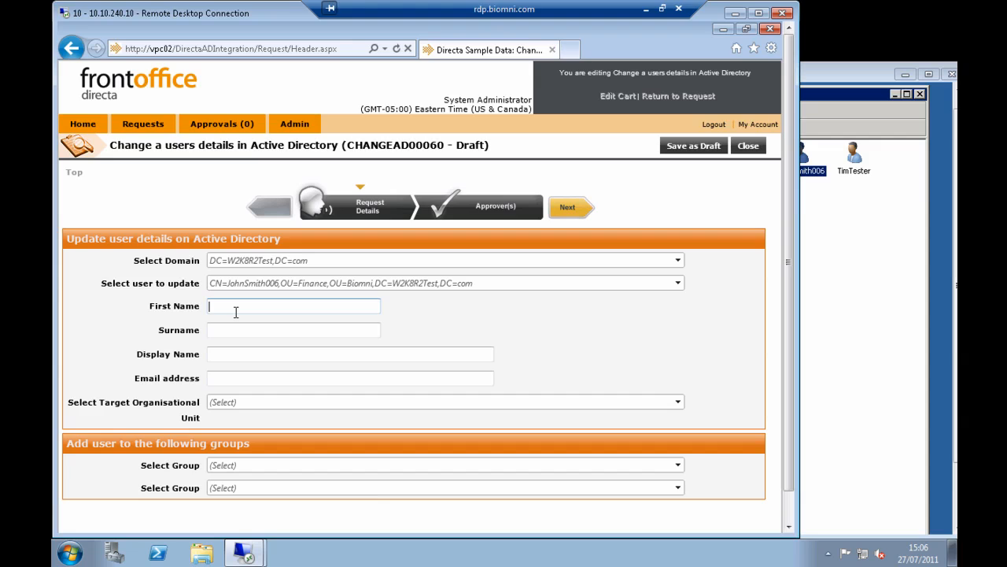
{"action": "type", "text": "Juan"}
- Enter the account's new first name, surname, display name and email address
{"action": "left_click", "coordinate": [222, 333]}
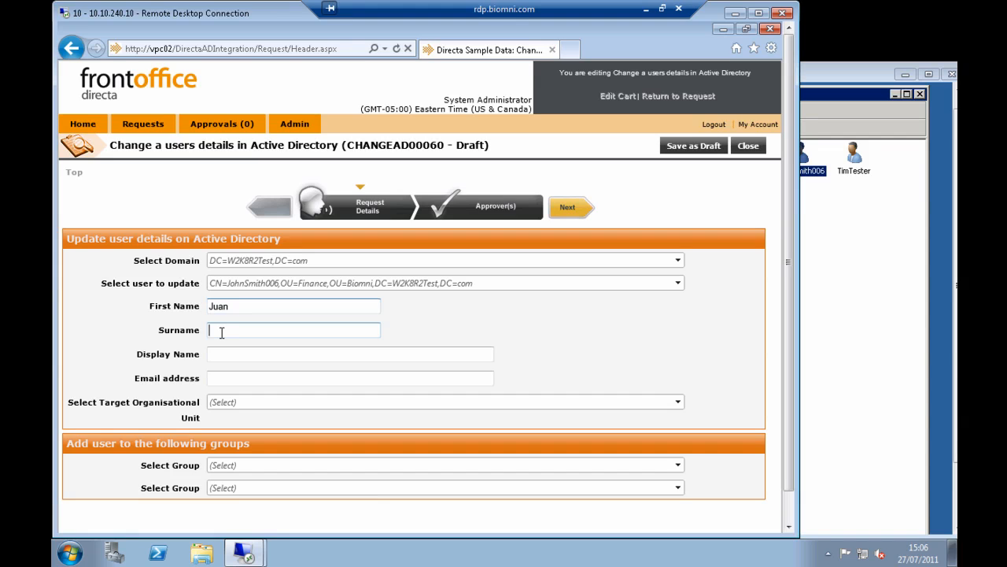
{"action": "type", "text": "Sm"}
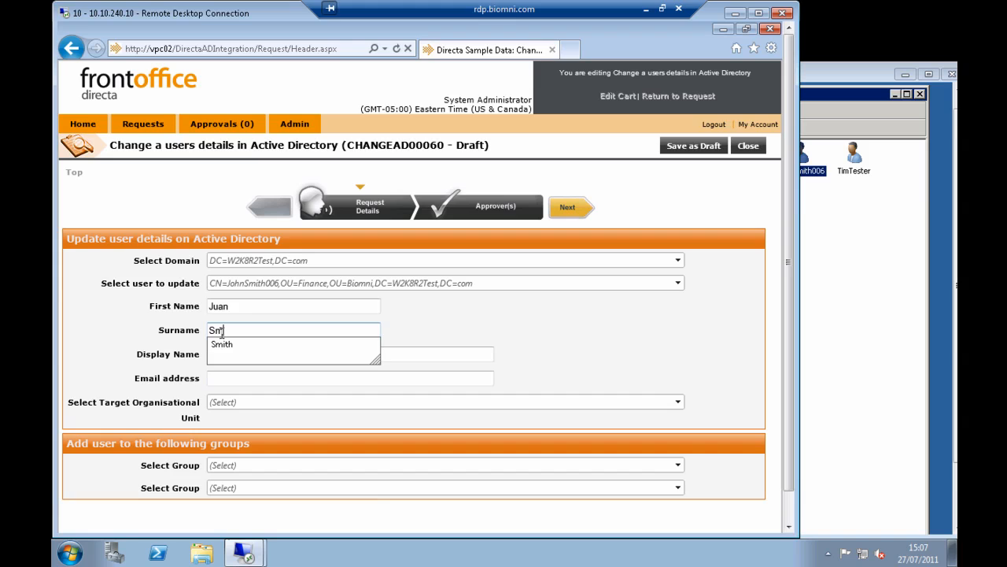
{"action": "type", "text": "ithe"}
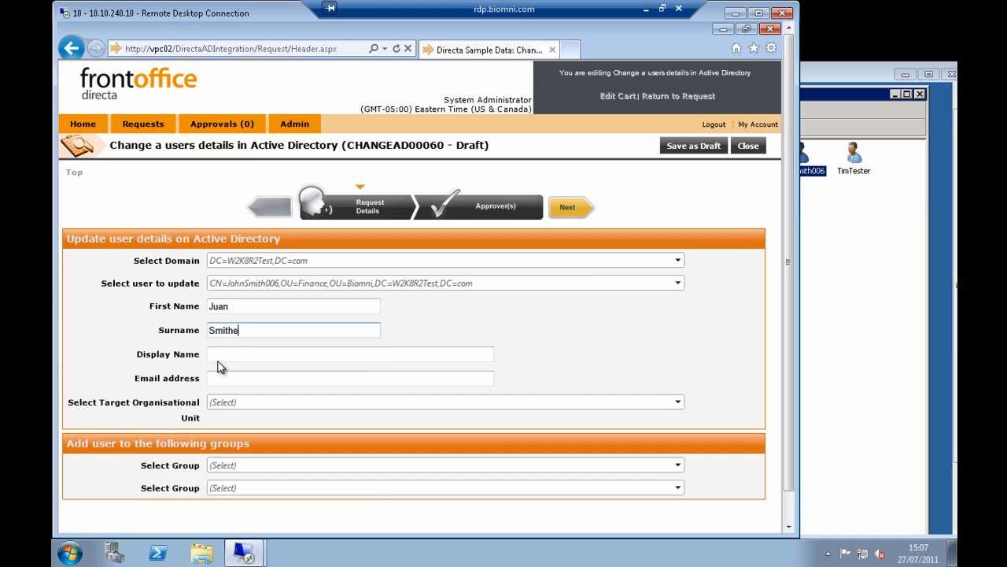
{"action": "left_click", "coordinate": [223, 354]}
{"action": "type", "text": "Juan "}
{"action": "type", "text": "Smithe"}
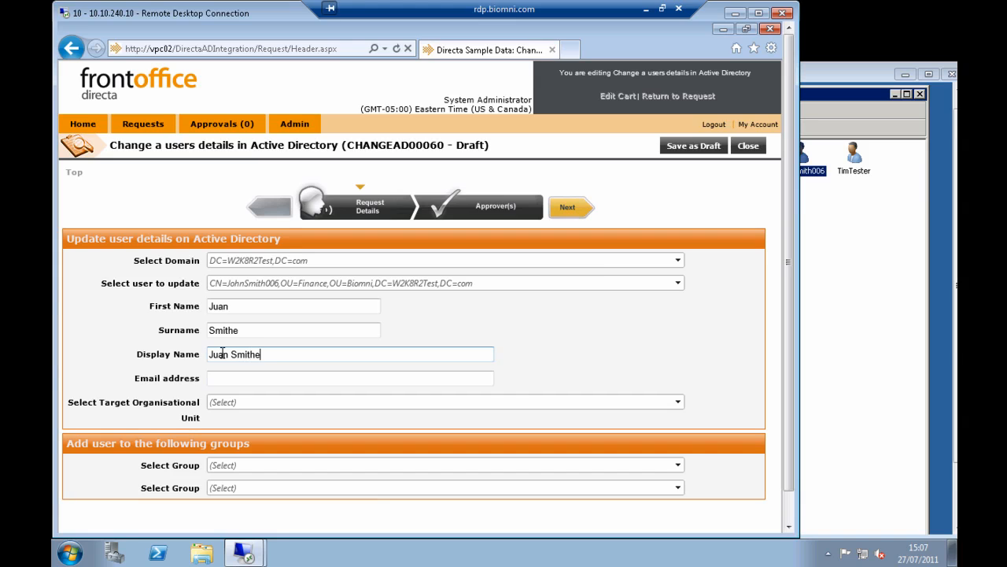
{"action": "left_click", "coordinate": [225, 378]}
{"action": "type", "text": "j"}
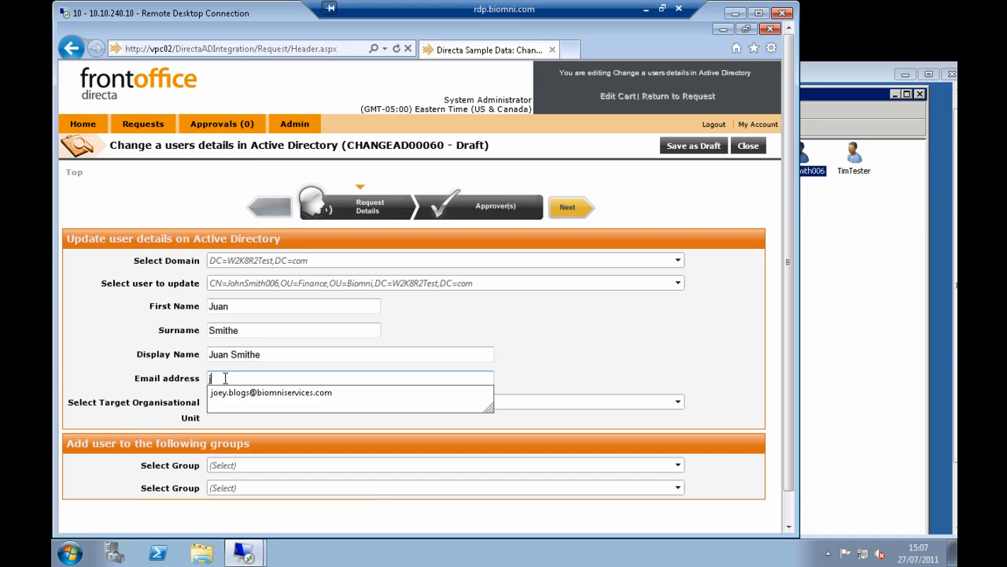
{"action": "type", "text": "uan"}
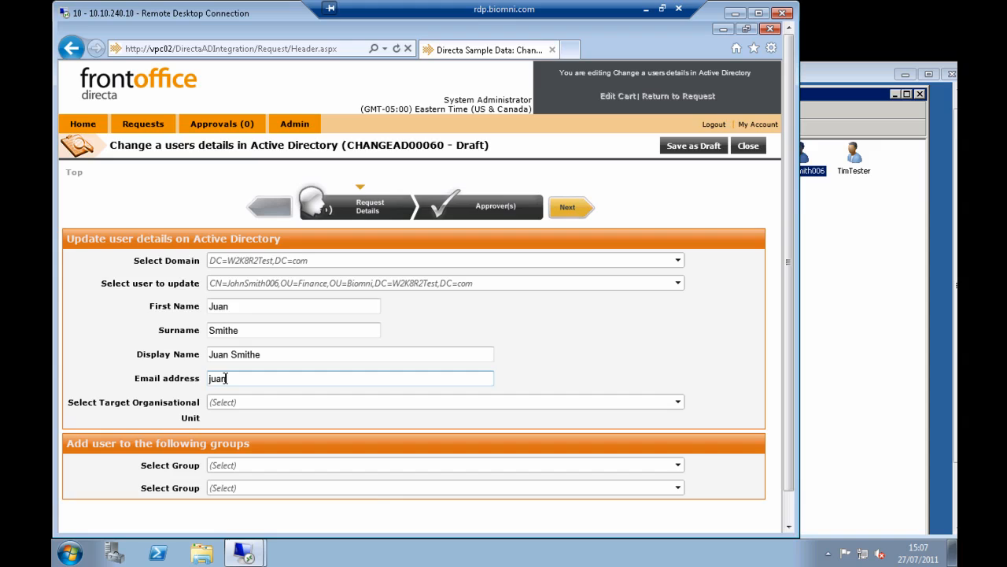
{"action": "type", "text": ".smit"}
{"action": "type", "text": "he"}
{"action": "type", "text": "@"}
{"action": "type", "text": "W"}
{"action": "type", "text": "2K"}
{"action": "type", "text": "8"}
{"action": "type", "text": "R2"}
{"action": "type", "text": "T"}
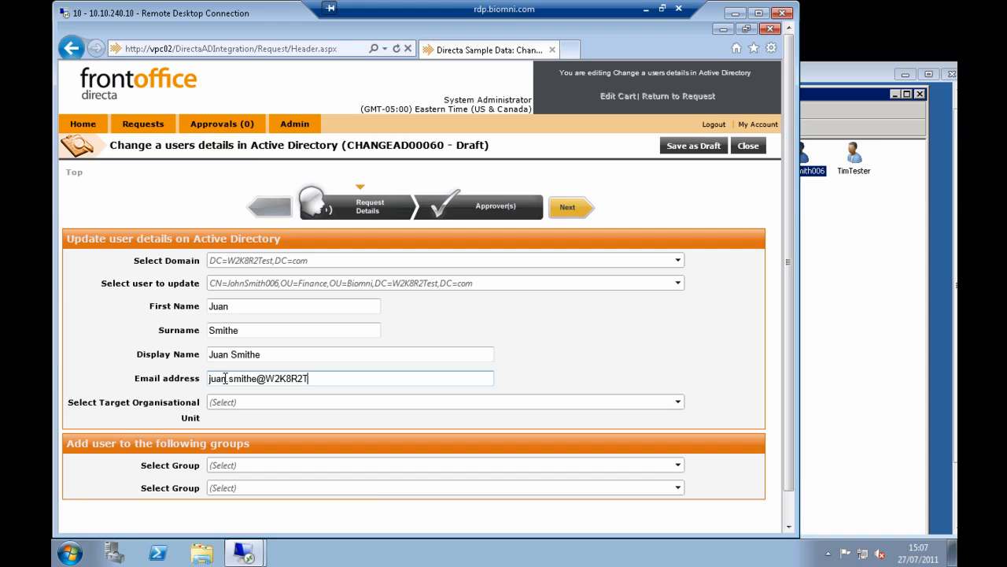
{"action": "type", "text": "est.co"}
{"action": "type", "text": "m"}
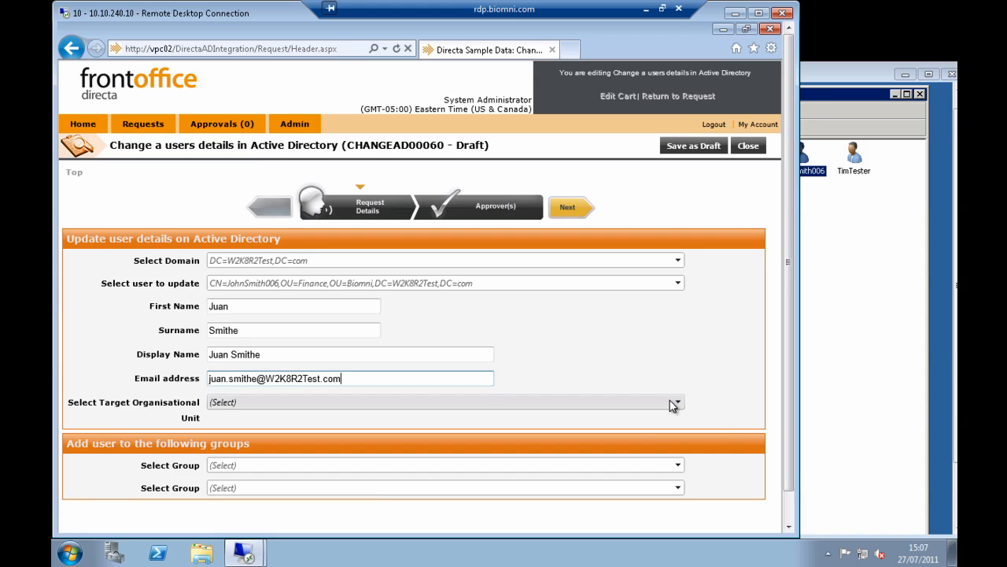
- Set the target OU to Business Development, add Backup Operators, and proceed to the approvers step
{"action": "left_click", "coordinate": [679, 404]}
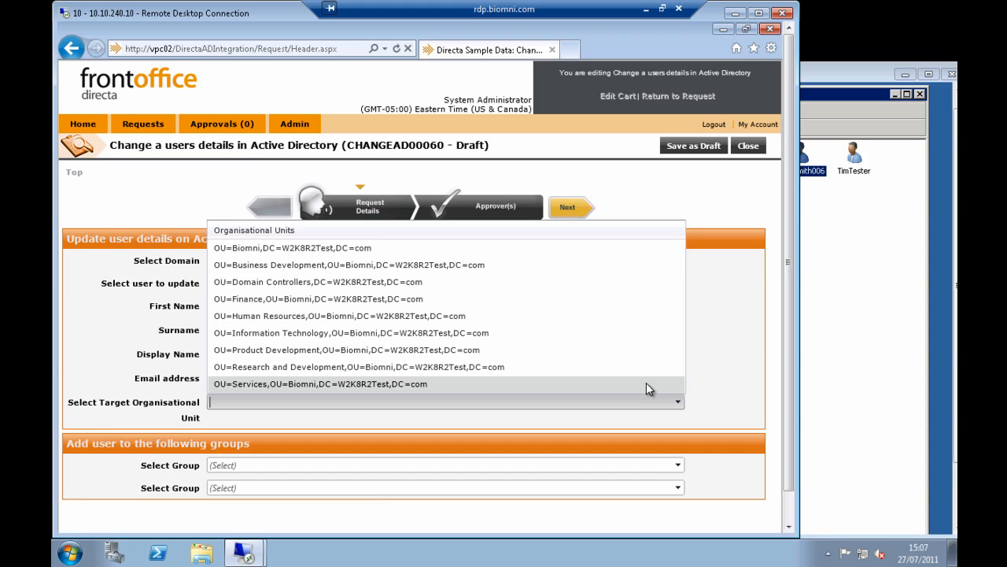
{"action": "left_click", "coordinate": [275, 265]}
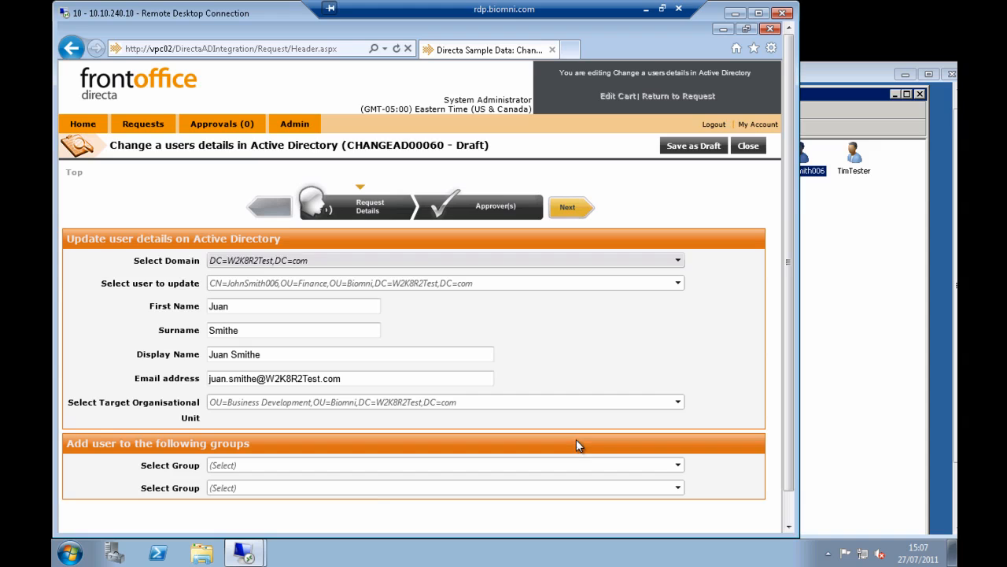
{"action": "left_click", "coordinate": [678, 465]}
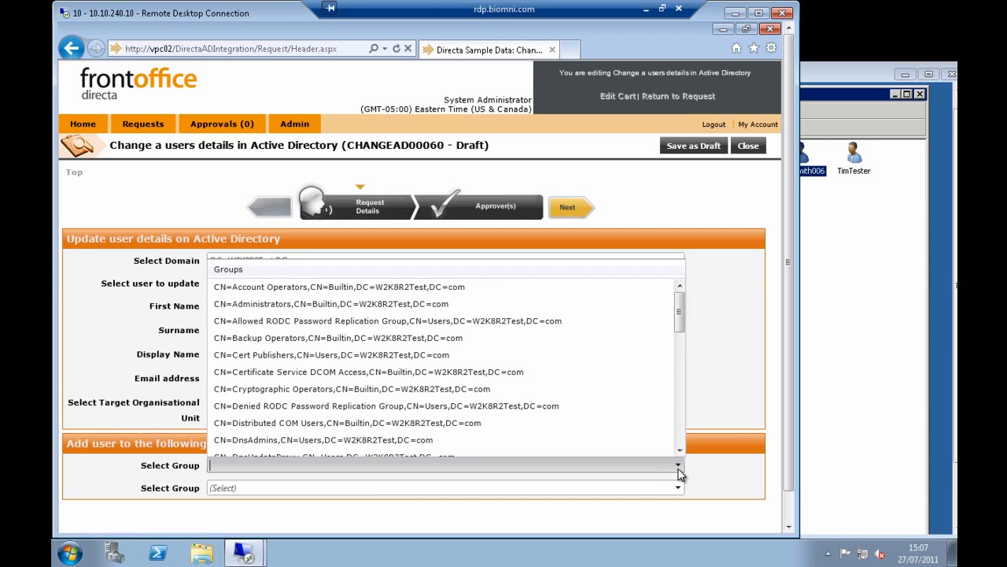
{"action": "left_click", "coordinate": [256, 338]}
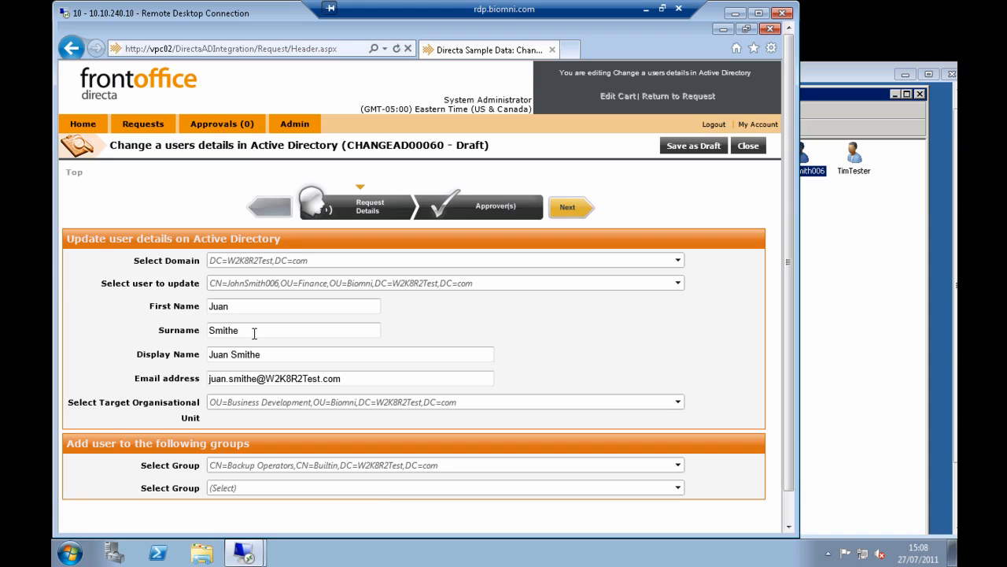
{"action": "left_click", "coordinate": [487, 211]}
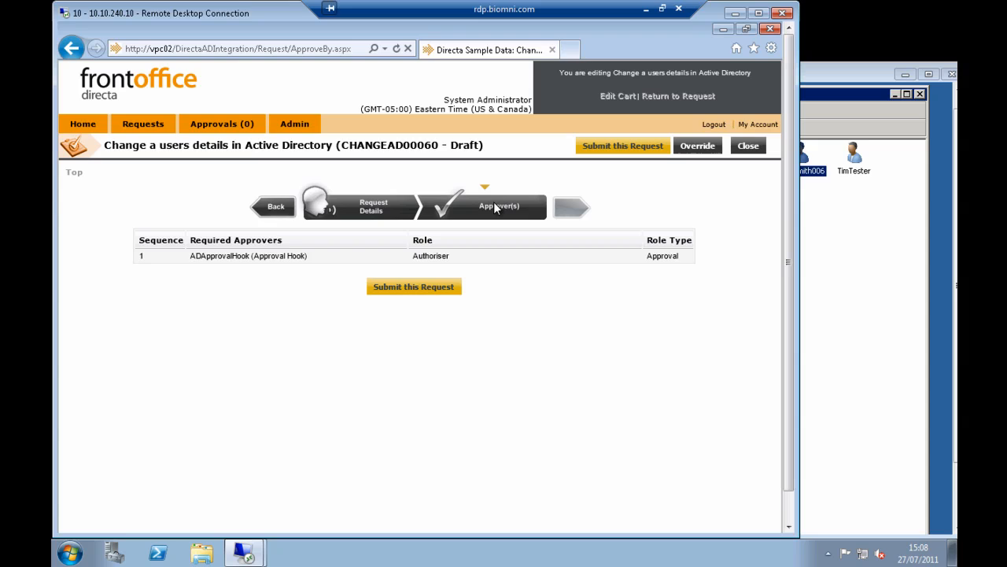
- Submit change request CHANGEAD00060 for approval so its summary shows Approval Pending
{"action": "left_click", "coordinate": [624, 146]}
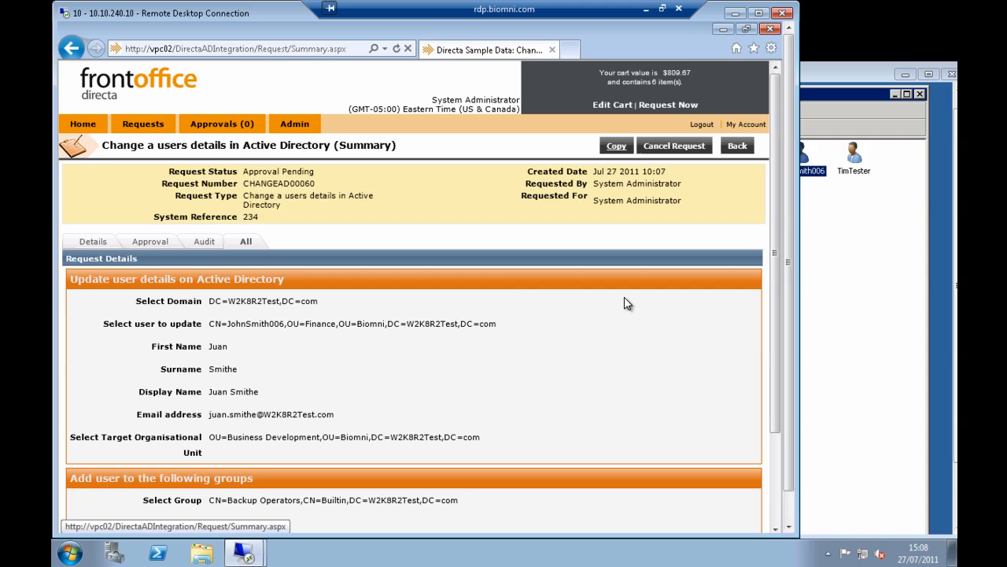
{"action": "scroll", "coordinate": [636, 326], "scroll_direction": "down", "scroll_amount": 3}
{"action": "scroll", "coordinate": [636, 326], "scroll_direction": "up", "scroll_amount": 5}
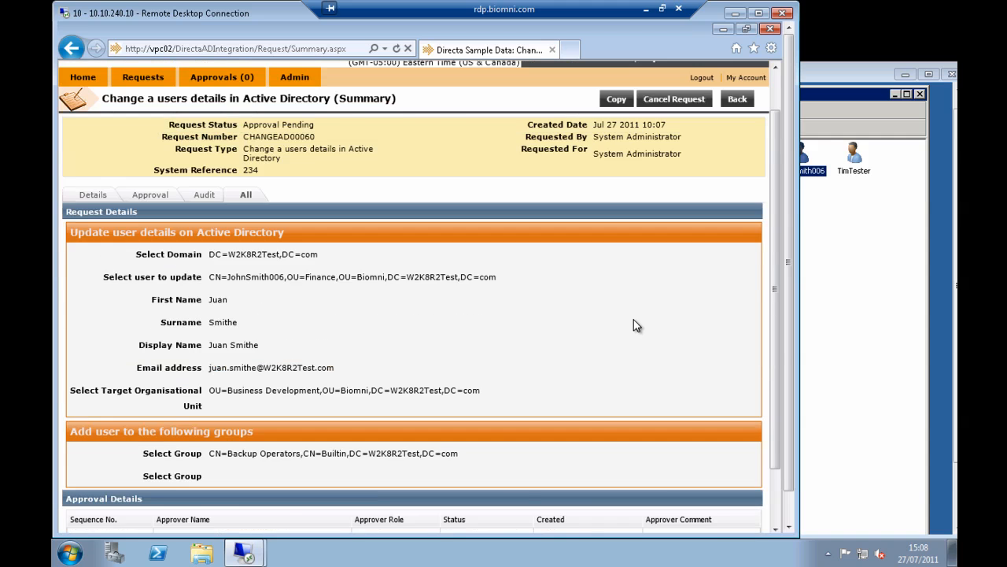
- Refresh the Finance and Business Development units so JohnSmith006 appears under Business Development
{"action": "left_click", "coordinate": [861, 326]}
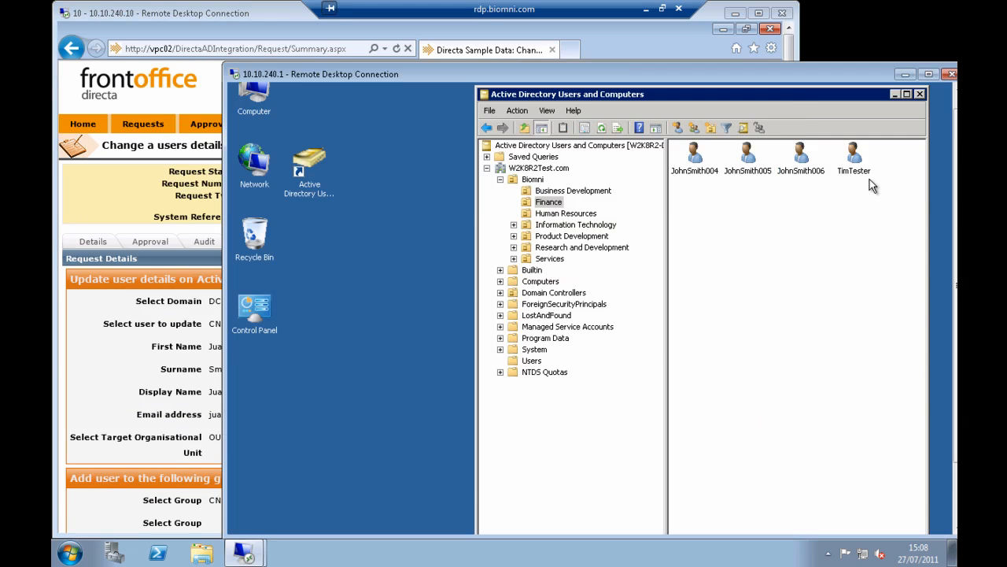
{"action": "right_click", "coordinate": [740, 236]}
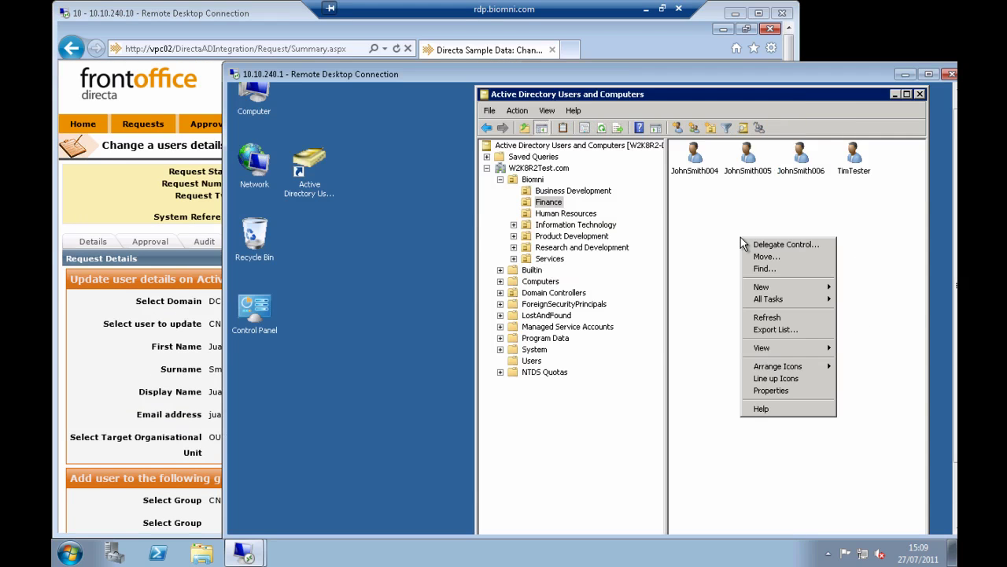
{"action": "left_click", "coordinate": [768, 318]}
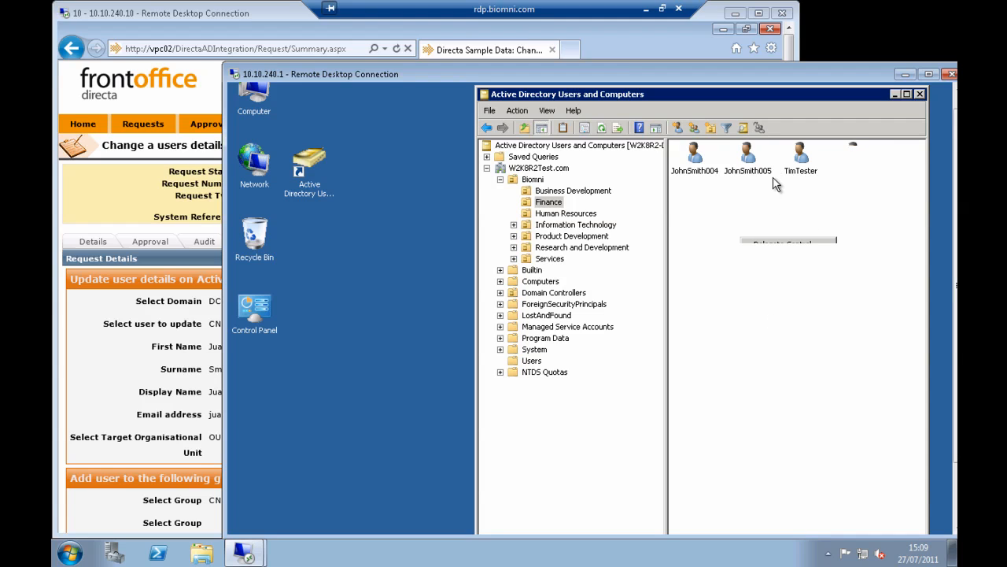
{"action": "left_click", "coordinate": [551, 191]}
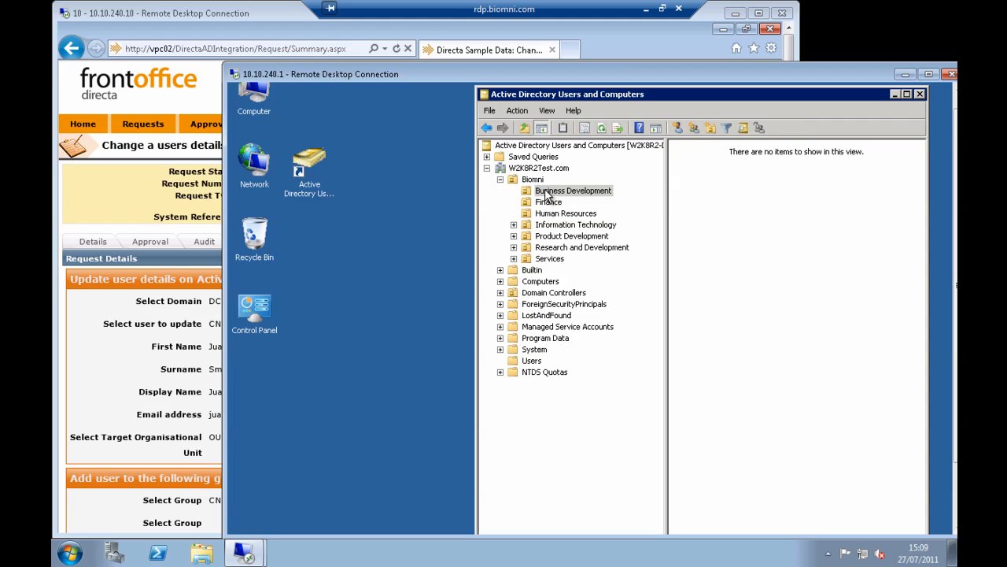
{"action": "right_click", "coordinate": [706, 201]}
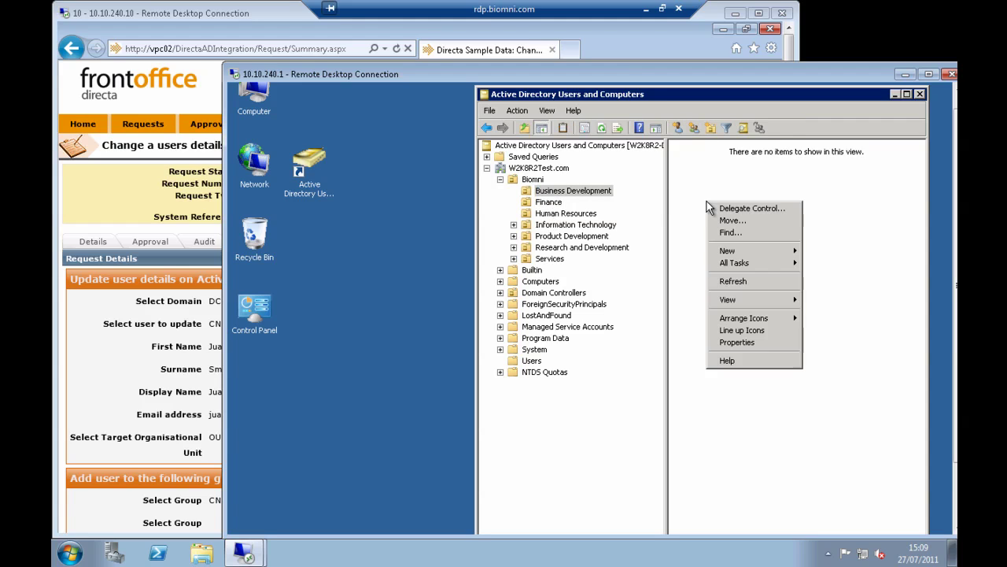
{"action": "left_click", "coordinate": [732, 286]}
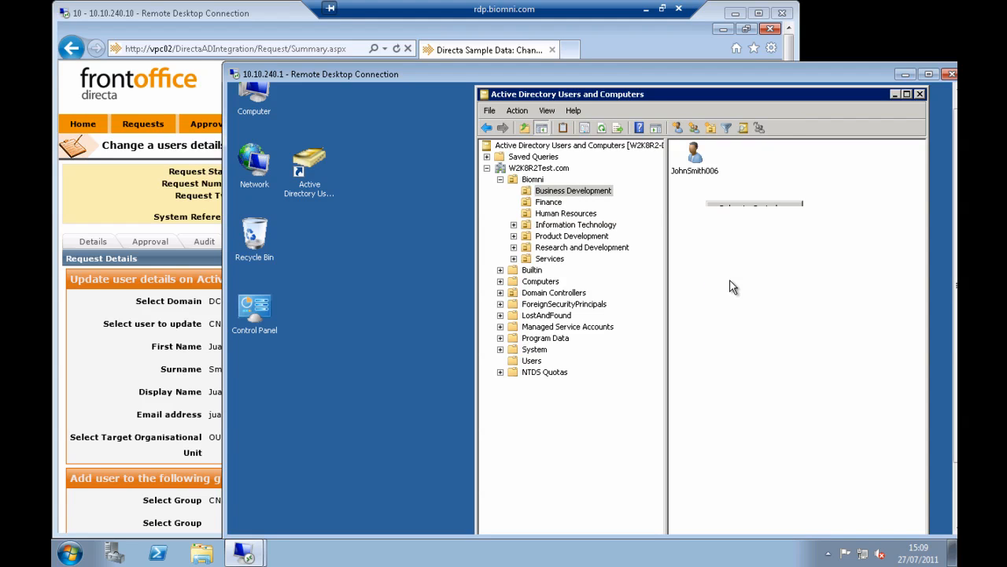
- Review JohnSmith006's properties showing Juan Smithe and Backup Operators membership, then return to FrontOffice
{"action": "left_click", "coordinate": [694, 157]}
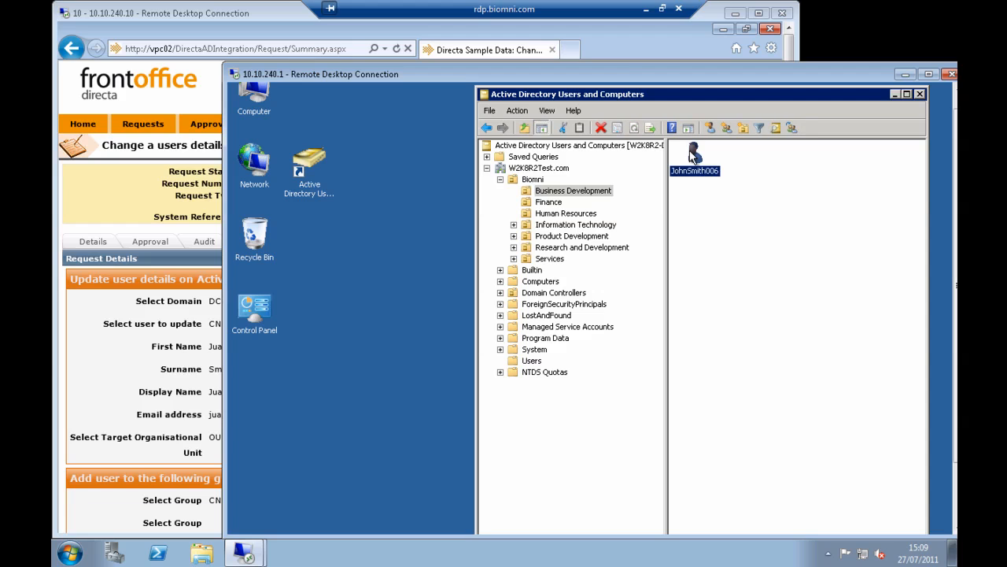
{"action": "right_click", "coordinate": [693, 155]}
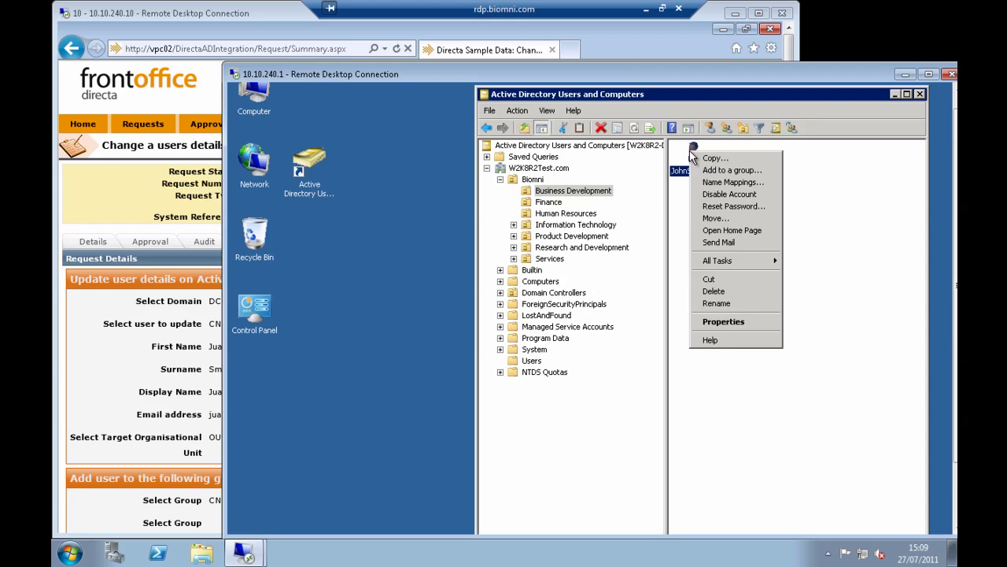
{"action": "left_click", "coordinate": [720, 324]}
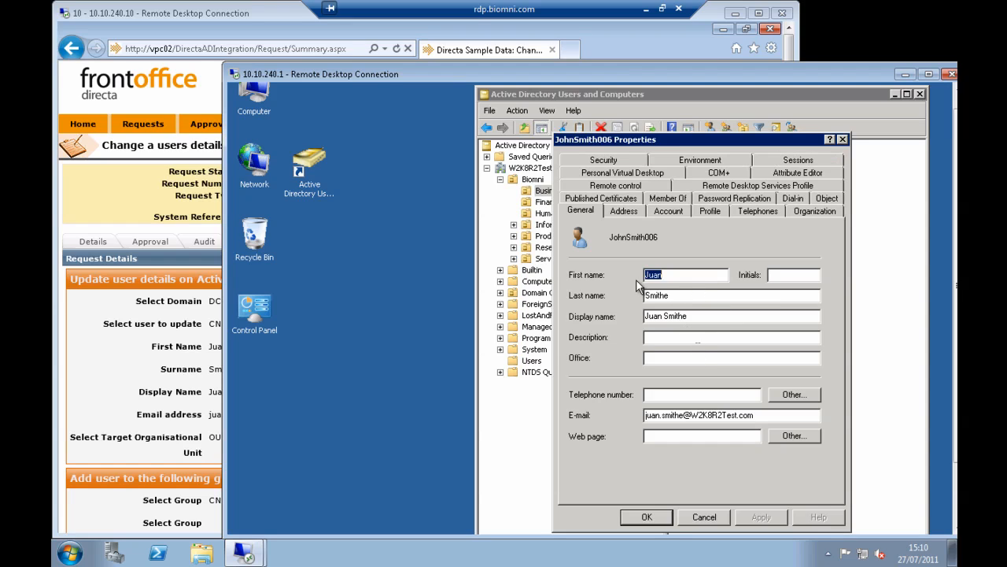
{"action": "left_click", "coordinate": [668, 200]}
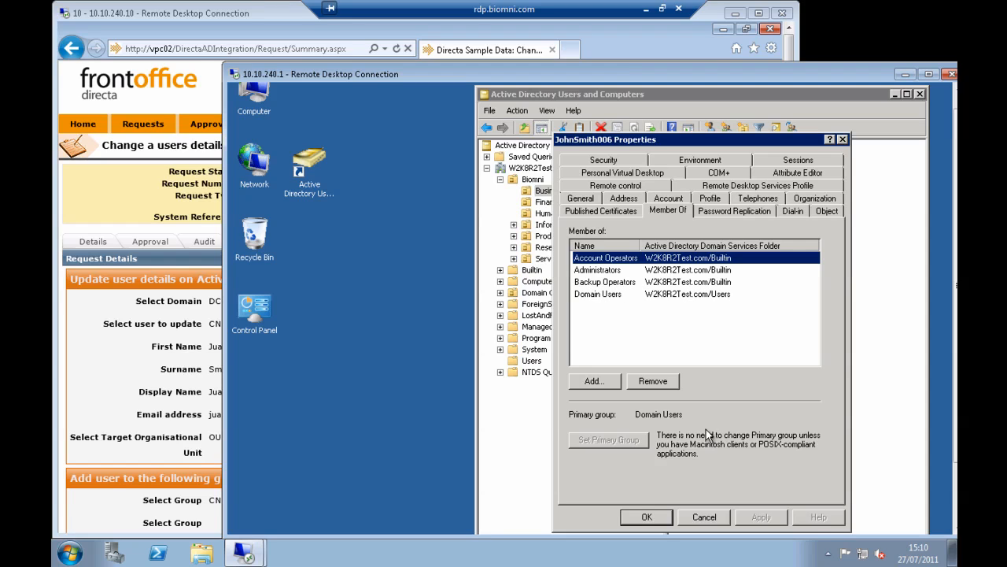
{"action": "left_click", "coordinate": [647, 517]}
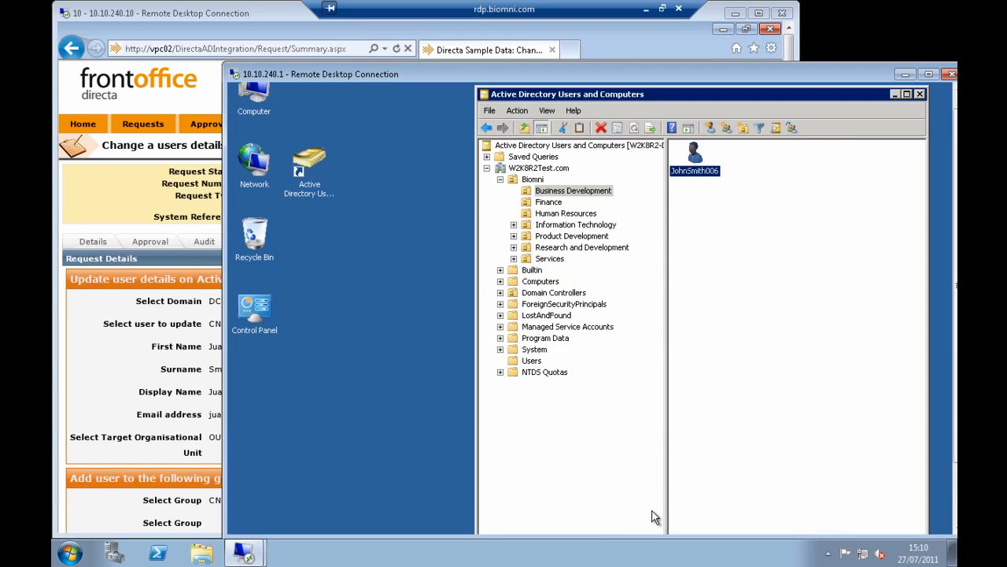
{"action": "left_click", "coordinate": [134, 368]}
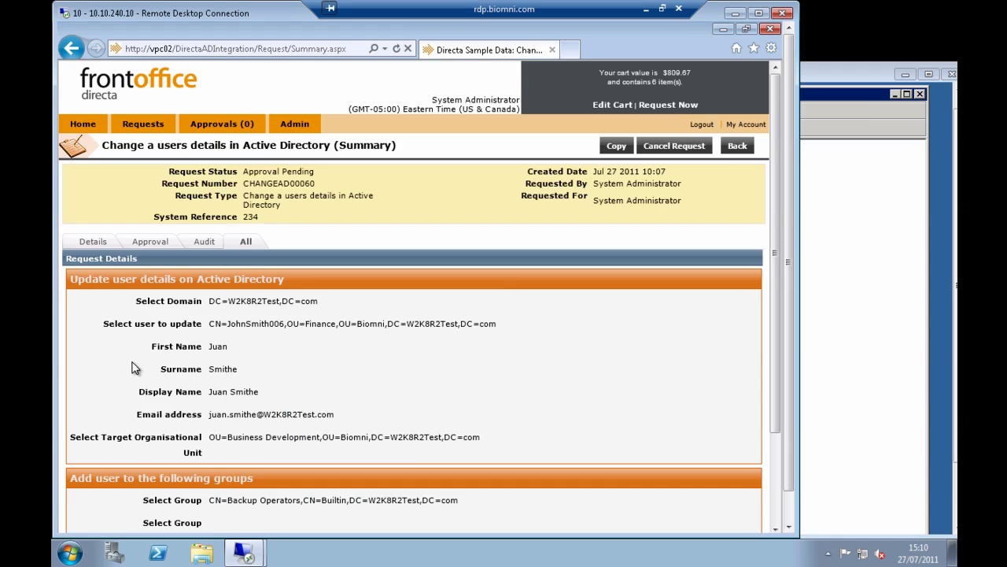
- Start an Offboarding An Employee request for Juan Smithe, employee ID 12345
{"action": "left_click", "coordinate": [83, 124]}
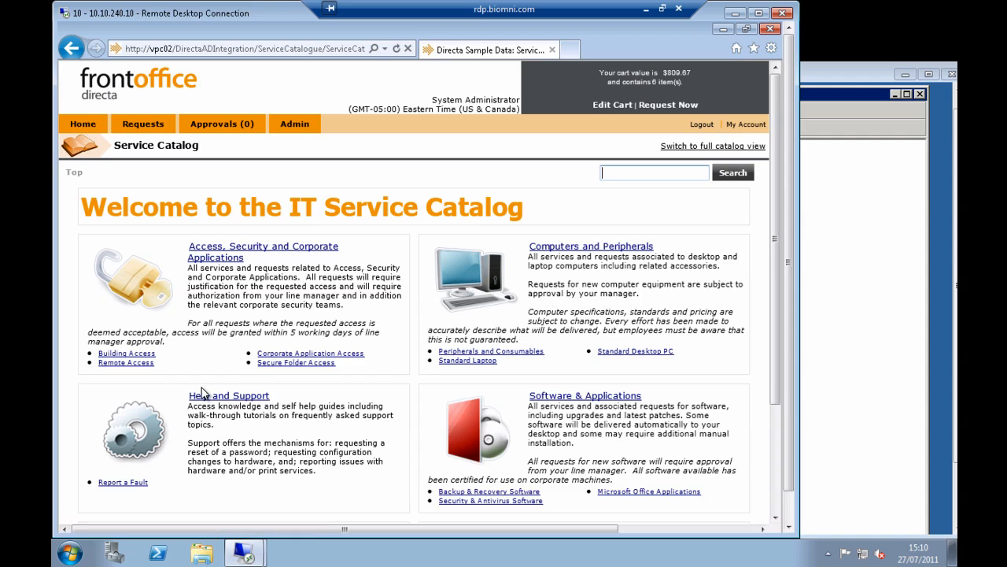
{"action": "scroll", "coordinate": [201, 391], "scroll_direction": "down", "scroll_amount": 3}
{"action": "scroll", "coordinate": [200, 392], "scroll_direction": "down", "scroll_amount": 2}
{"action": "scroll", "coordinate": [236, 425], "scroll_direction": "down", "scroll_amount": 1}
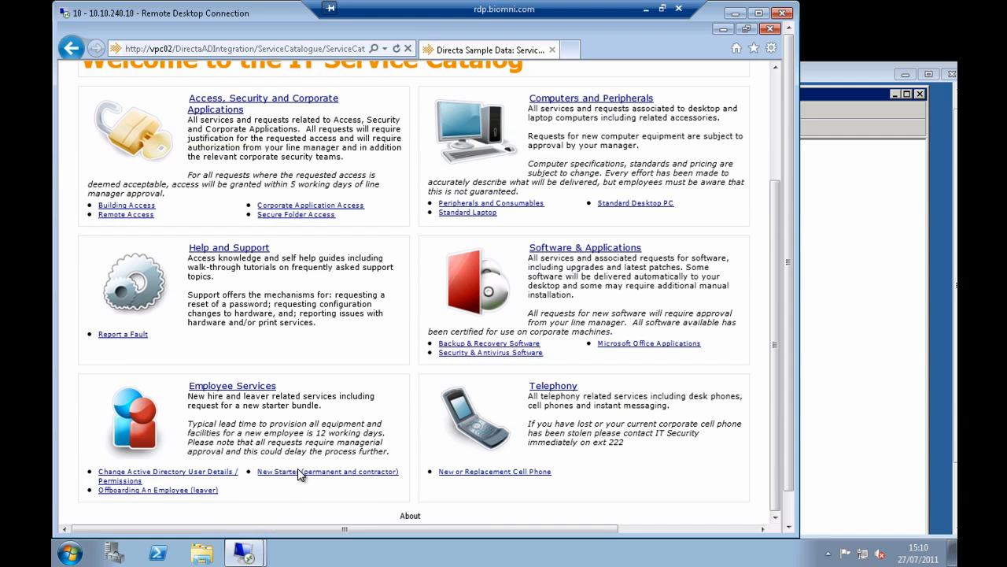
{"action": "left_click", "coordinate": [131, 493]}
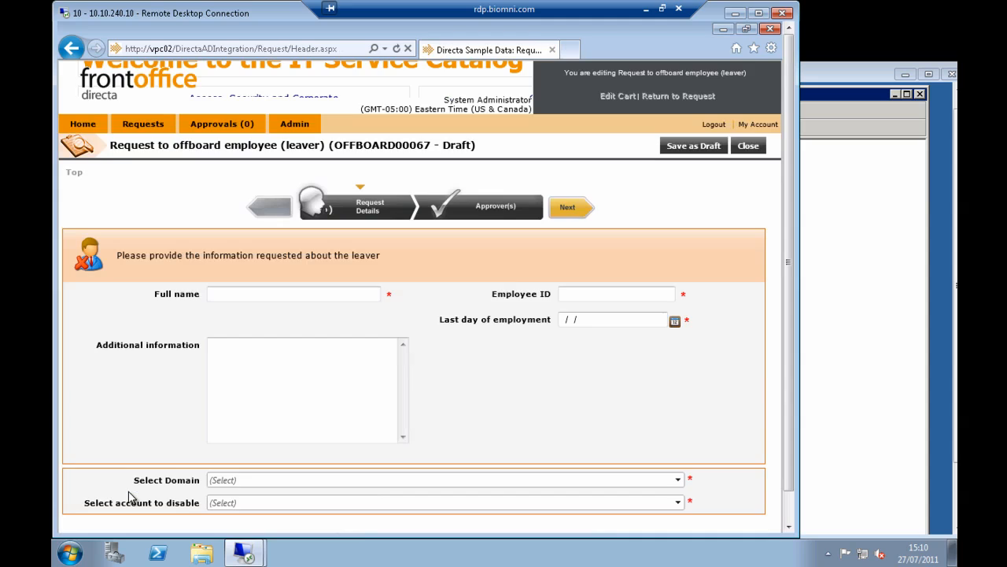
{"action": "left_click", "coordinate": [303, 294]}
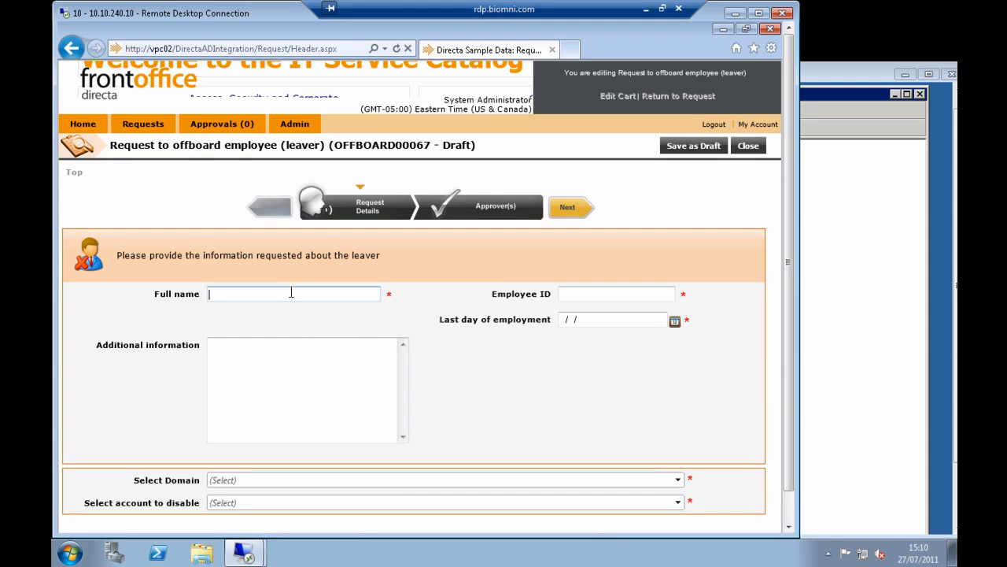
{"action": "type", "text": "Ju"}
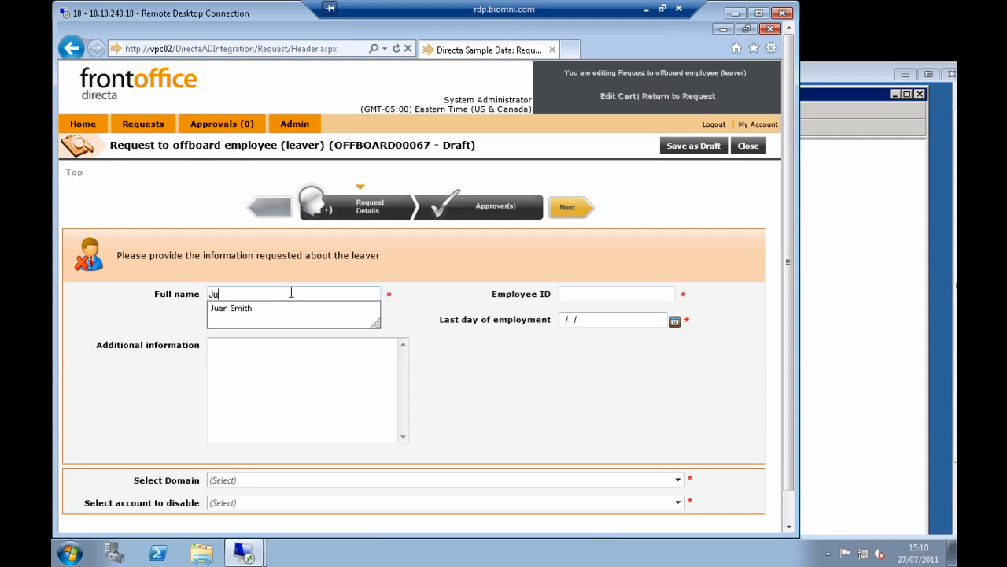
{"action": "type", "text": "an Smithe"}
{"action": "left_click", "coordinate": [580, 289]}
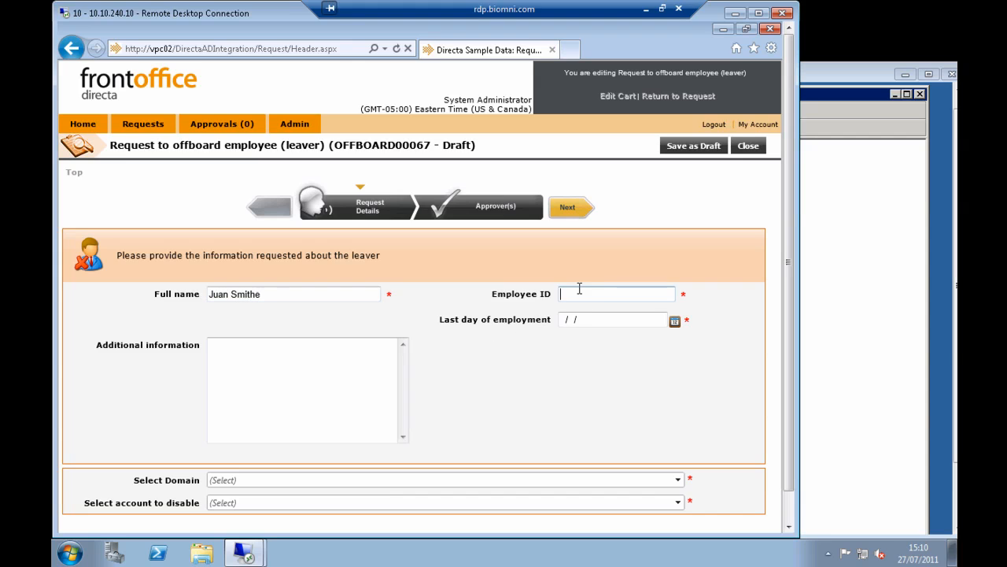
{"action": "type", "text": "12345"}
- Set last day 07/27/2011, domain W2K8R2Test, account JohnSmith006 to disable, and reach the approvers step
{"action": "left_click", "coordinate": [676, 323]}
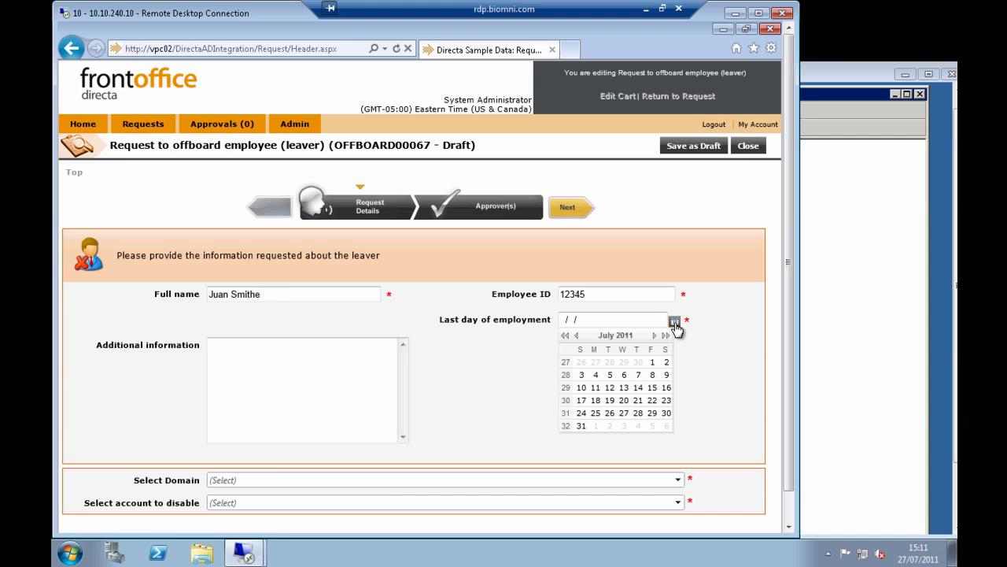
{"action": "left_click", "coordinate": [624, 413]}
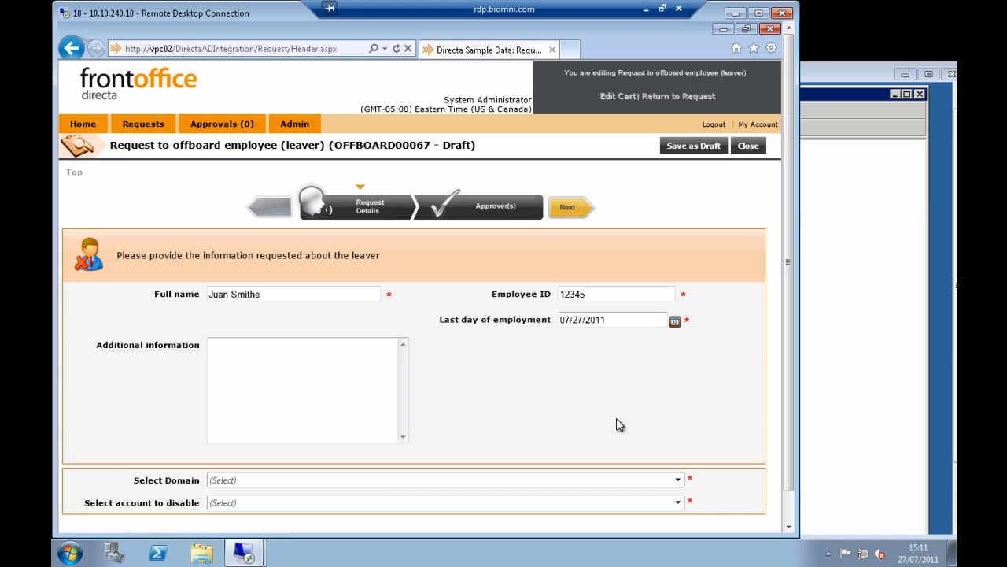
{"action": "left_click", "coordinate": [679, 482]}
{"action": "left_click", "coordinate": [293, 521]}
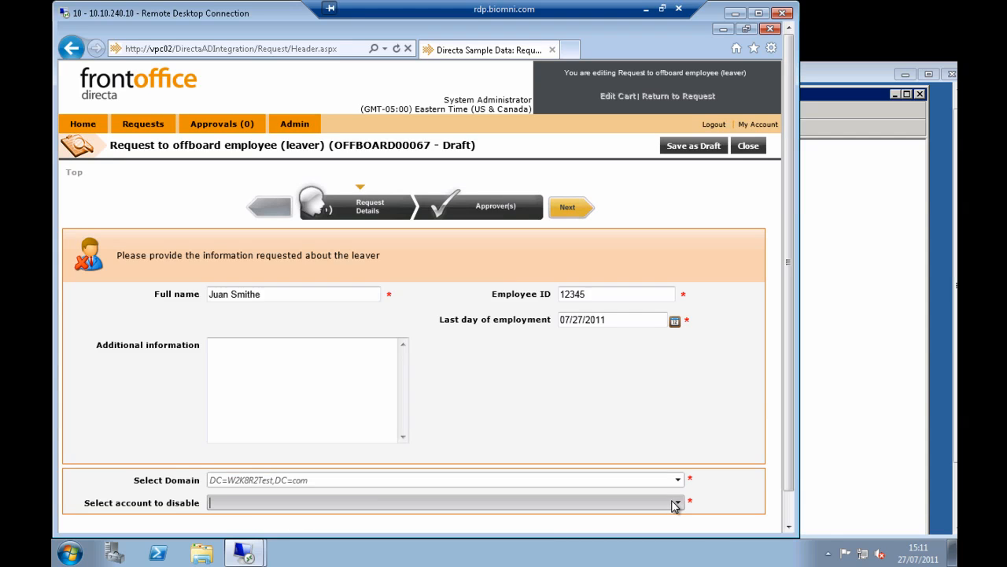
{"action": "left_click", "coordinate": [676, 506]}
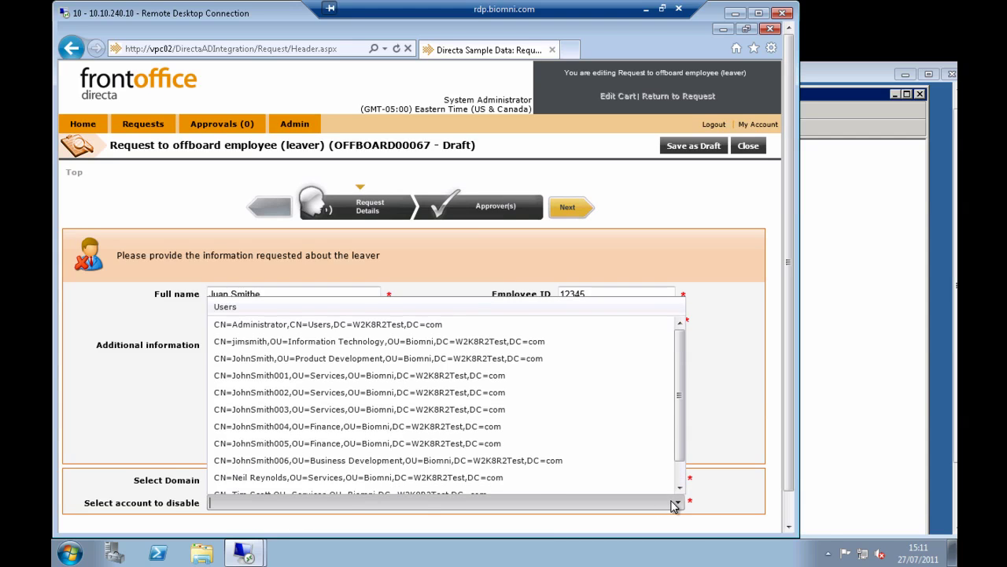
{"action": "left_click", "coordinate": [246, 462]}
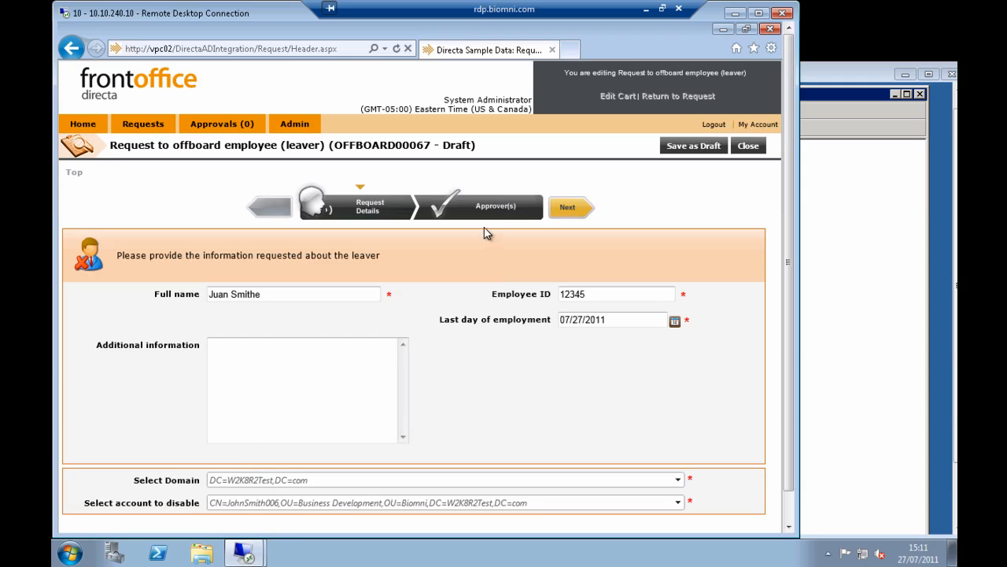
{"action": "left_click", "coordinate": [496, 208]}
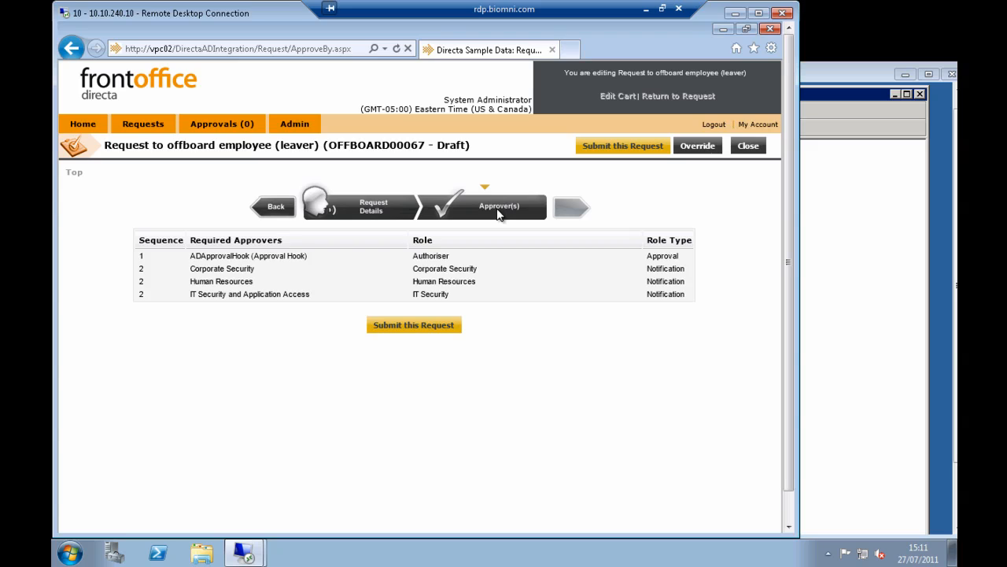
- Submit offboarding request OFFBOARD00067 so it shows Approval Pending, then bring ADUC forward
{"action": "left_click", "coordinate": [425, 327]}
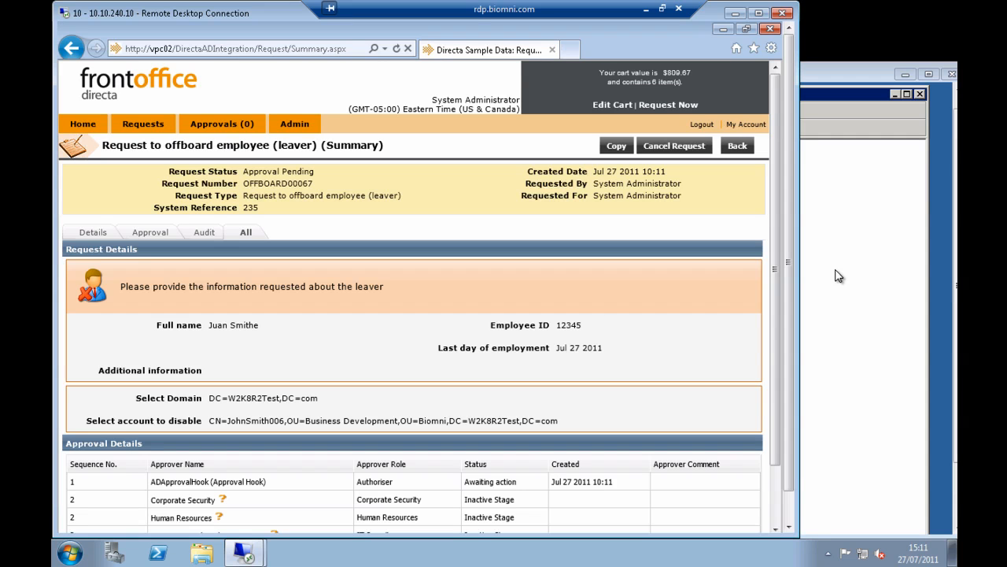
{"action": "left_click", "coordinate": [841, 327]}
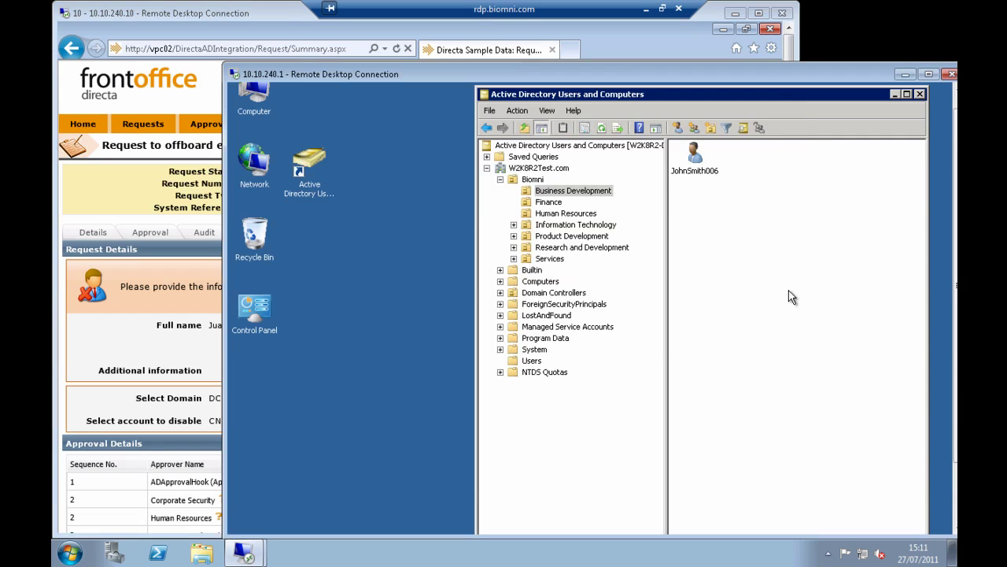
- View JohnSmith006's Attribute Editor showing accountExpires 27/07/2011 23:59
{"action": "left_click", "coordinate": [695, 161]}
{"action": "right_click", "coordinate": [696, 161]}
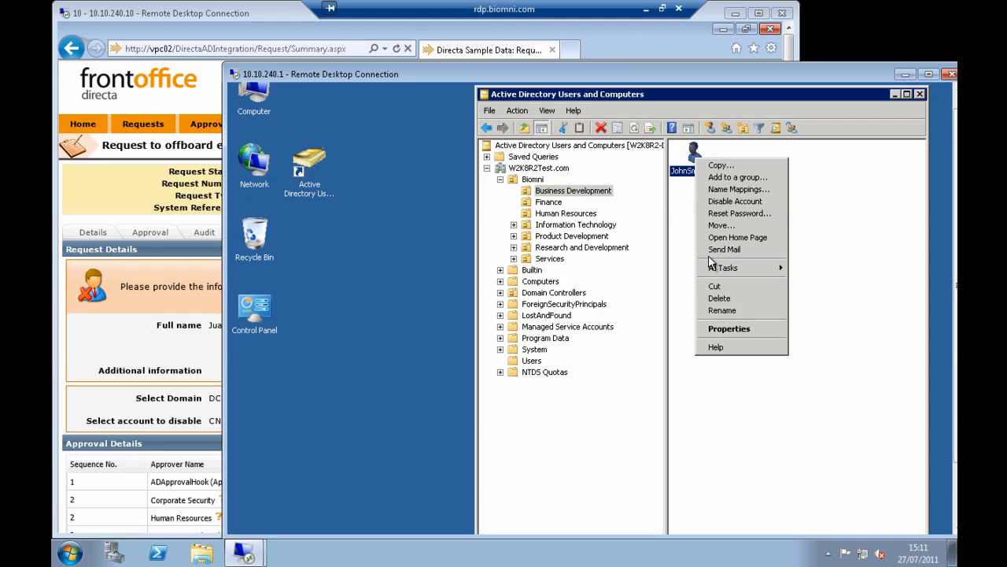
{"action": "left_click", "coordinate": [727, 332]}
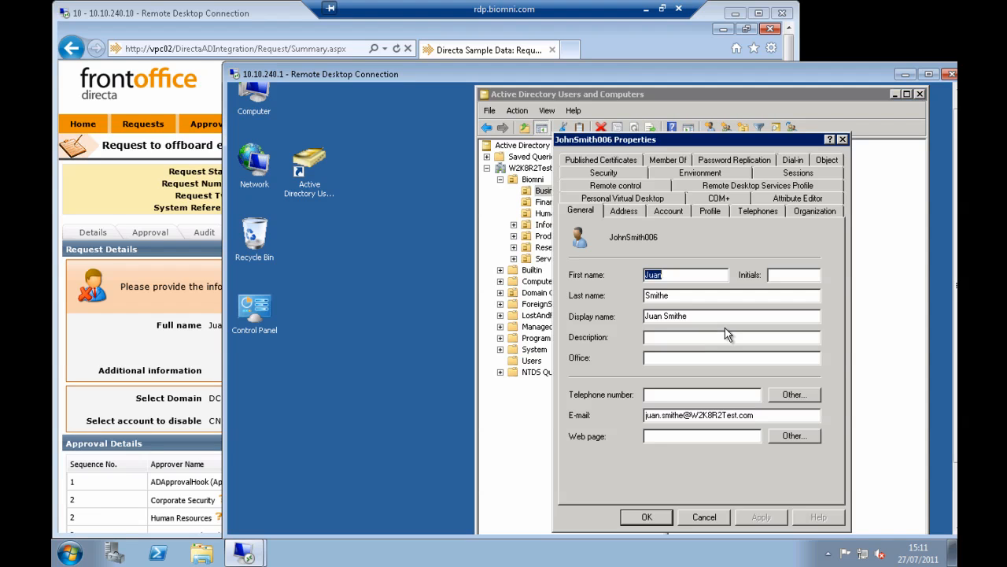
{"action": "left_click", "coordinate": [786, 199]}
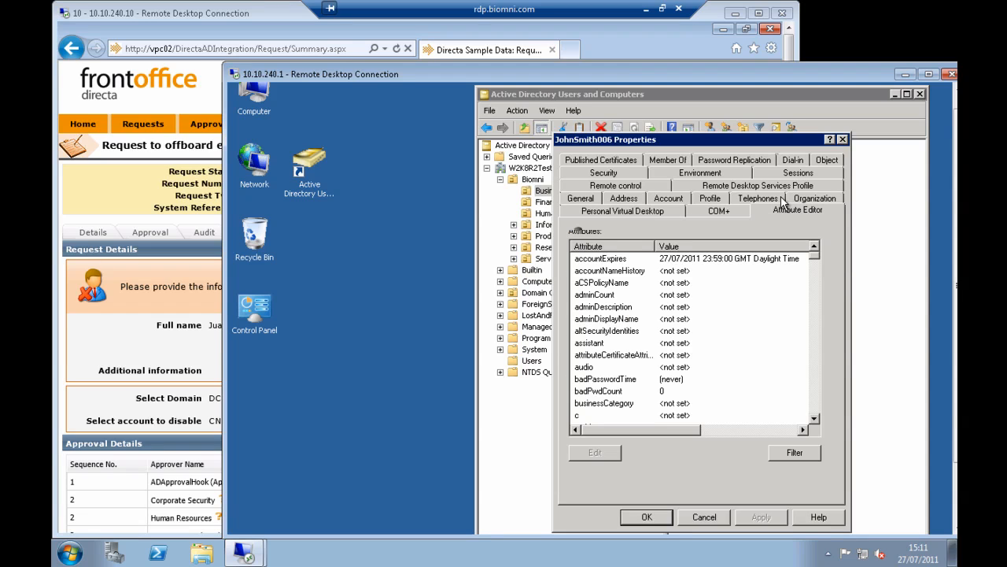